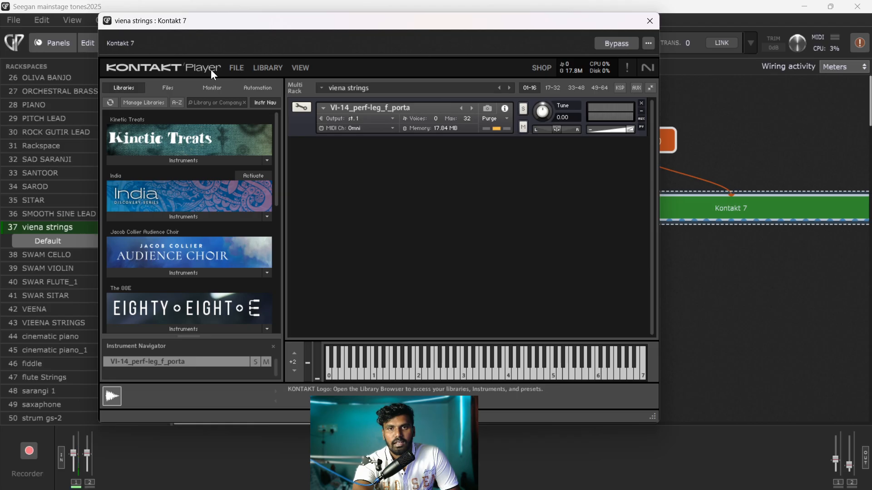
{"action": "left_click", "coordinate": [650, 21]}
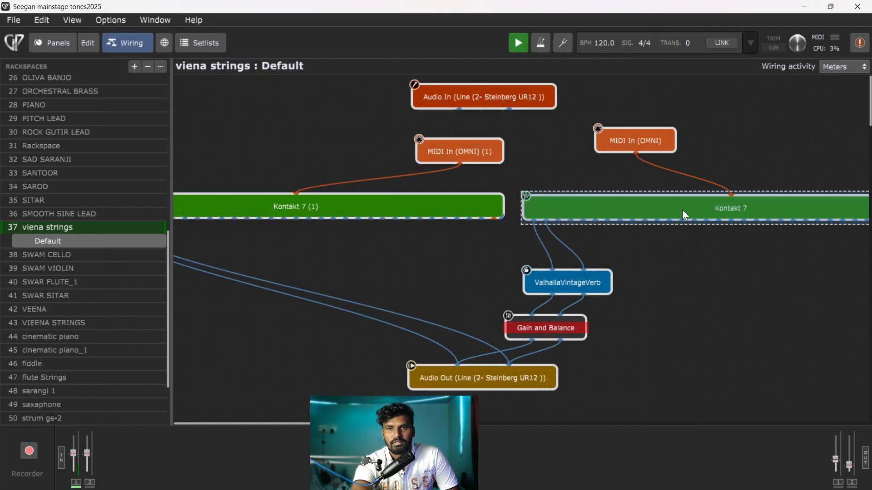
{"action": "double_click", "coordinate": [630, 195]}
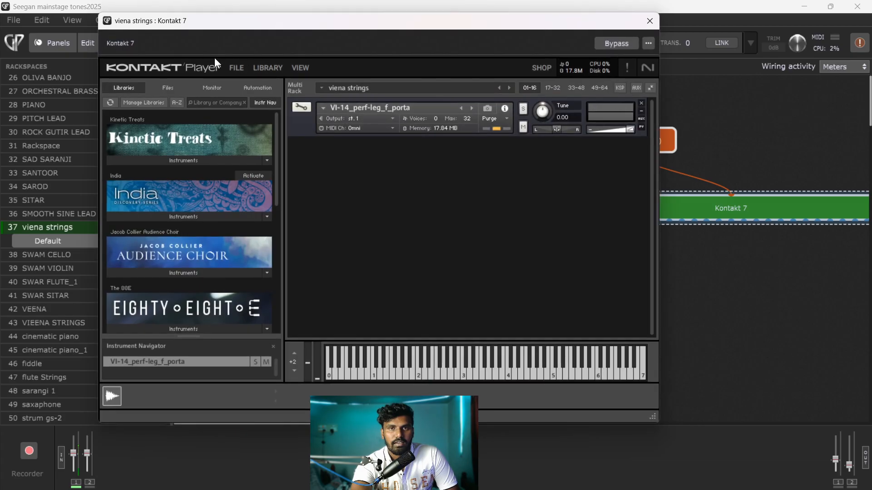
{"action": "left_click", "coordinate": [236, 69]}
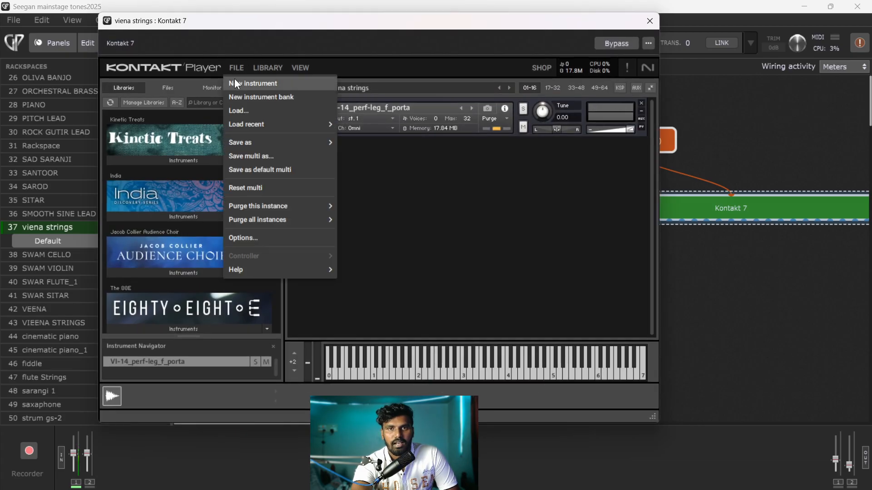
{"action": "left_click", "coordinate": [246, 110]}
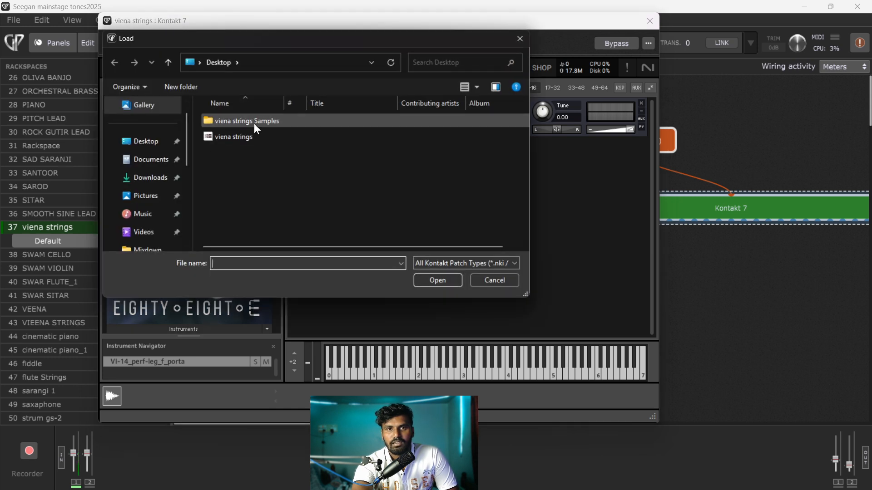
{"action": "left_click", "coordinate": [220, 138]}
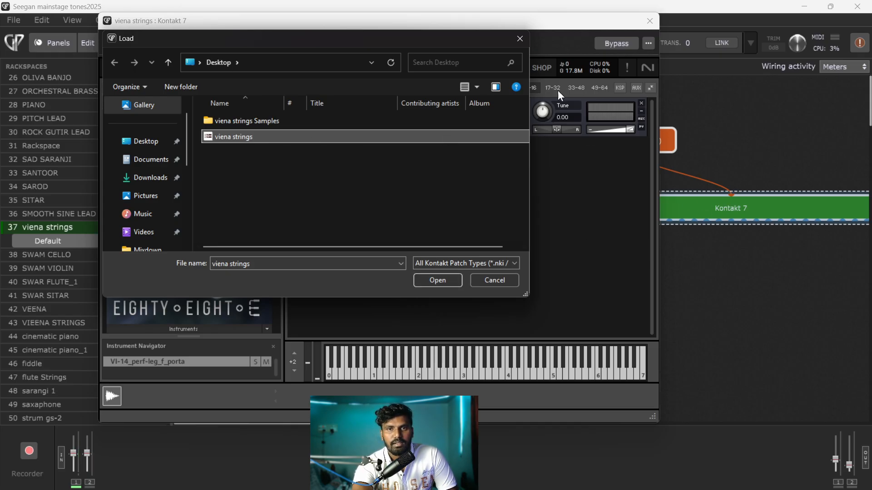
{"action": "left_click", "coordinate": [521, 39]}
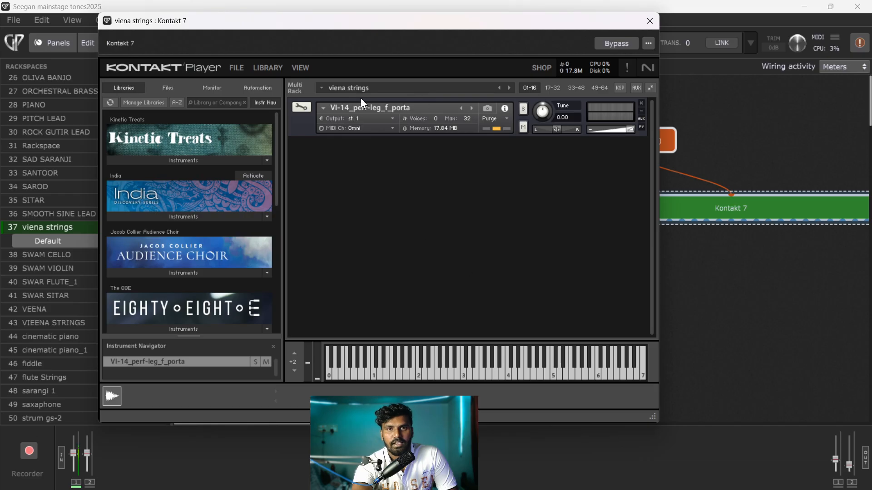
{"action": "left_click", "coordinate": [649, 22]}
- Replace the Kontakt 7 plugin connected to MIDI In (OMNI) with Kontakt 8 from Native Instruments
{"action": "right_click", "coordinate": [726, 210]}
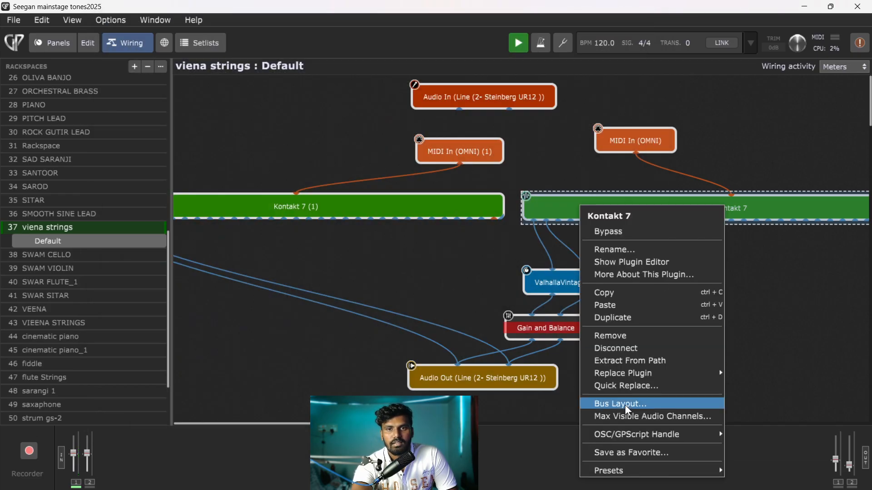
{"action": "mouse_move", "coordinate": [681, 373]}
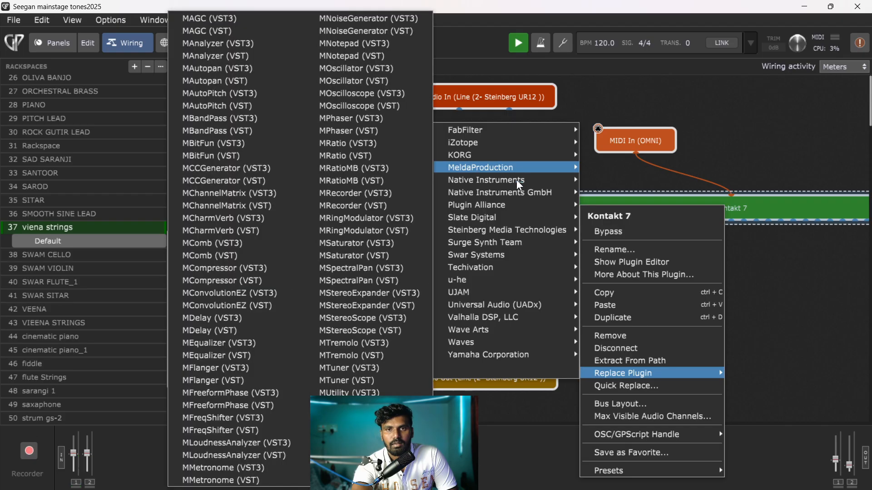
{"action": "mouse_move", "coordinate": [404, 193]}
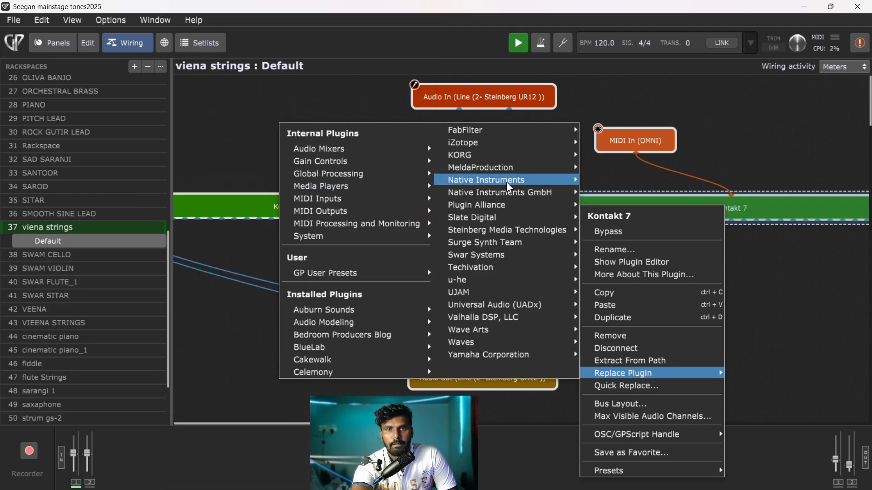
{"action": "left_click", "coordinate": [378, 229]}
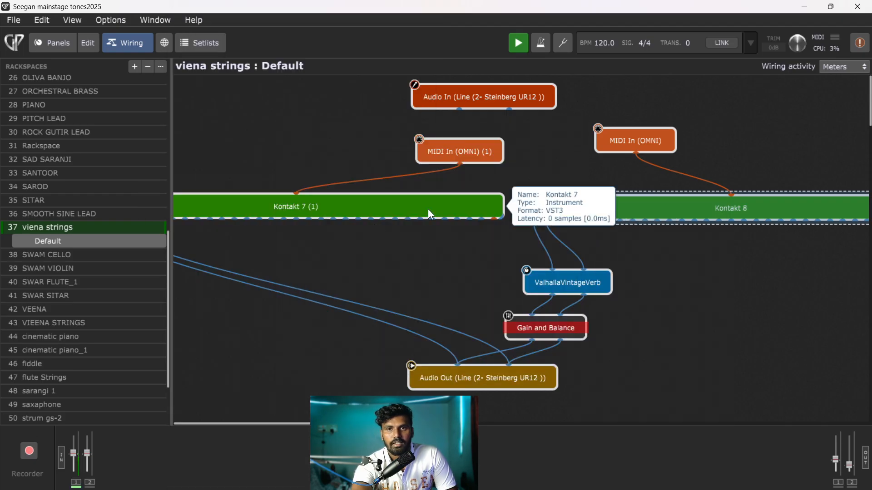
- Load the viena strings patch from the Desktop into the Kontakt 8 plugin
{"action": "double_click", "coordinate": [728, 210]}
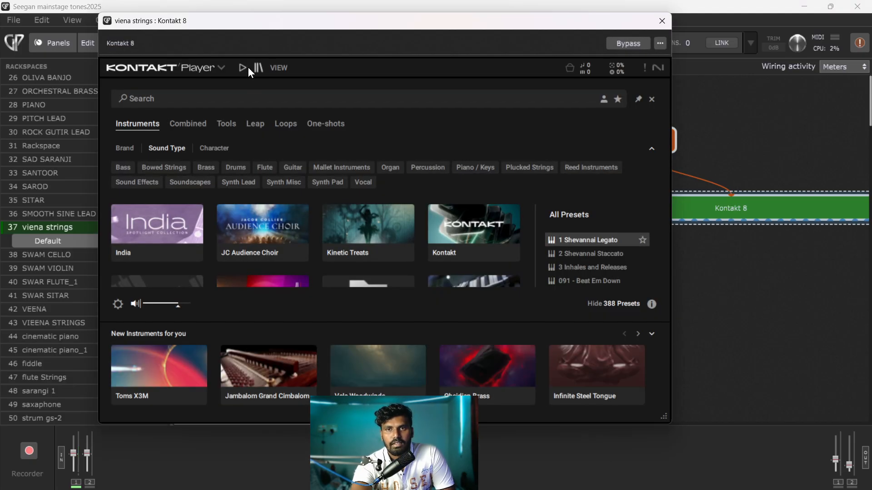
{"action": "left_click", "coordinate": [222, 69]}
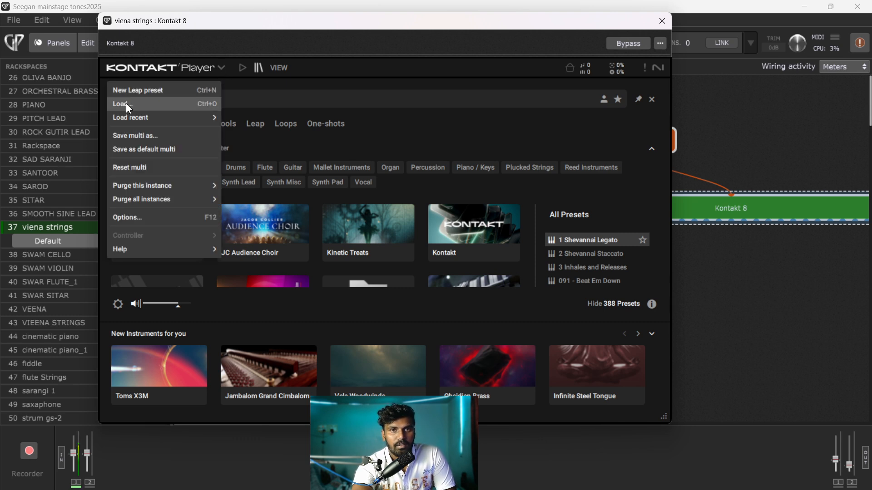
{"action": "left_click", "coordinate": [146, 103]}
{"action": "left_click", "coordinate": [241, 137]}
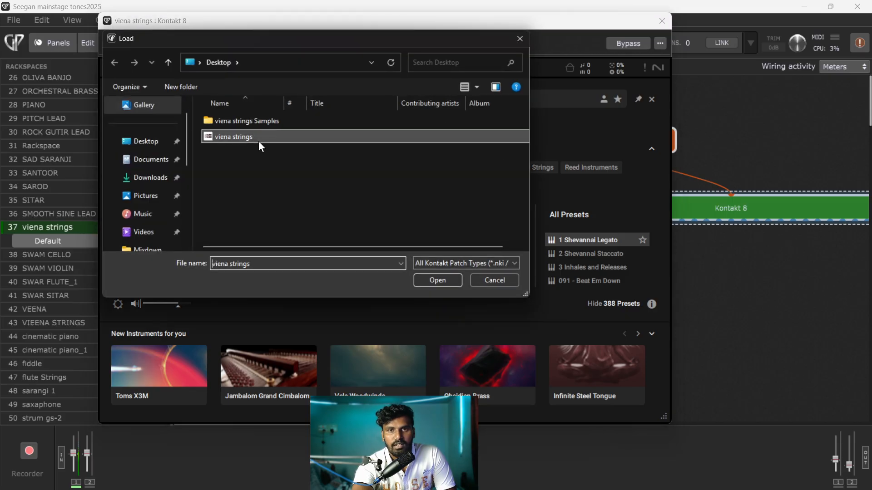
{"action": "left_click", "coordinate": [427, 280]}
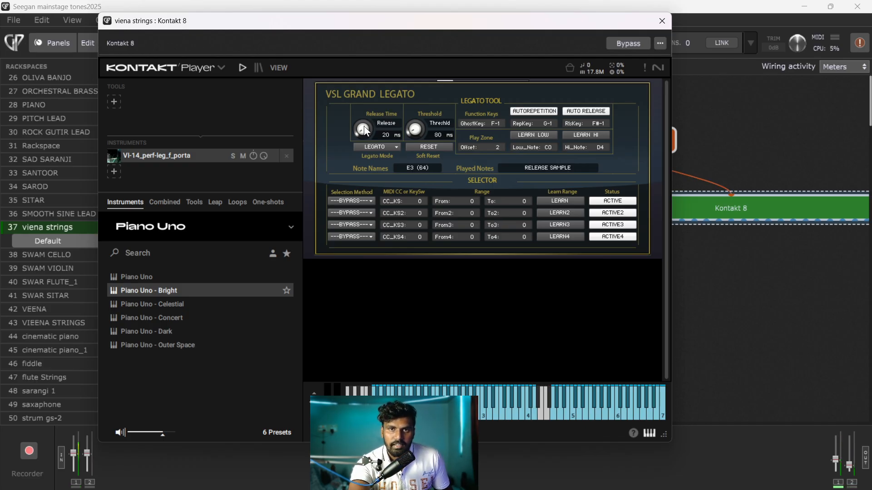
- Adjust the VSL Grand Legato release time to about 171 ms and close the Kontakt 8 editor
{"action": "left_click_drag", "start_coordinate": [364, 111], "coordinate": [368, 108]}
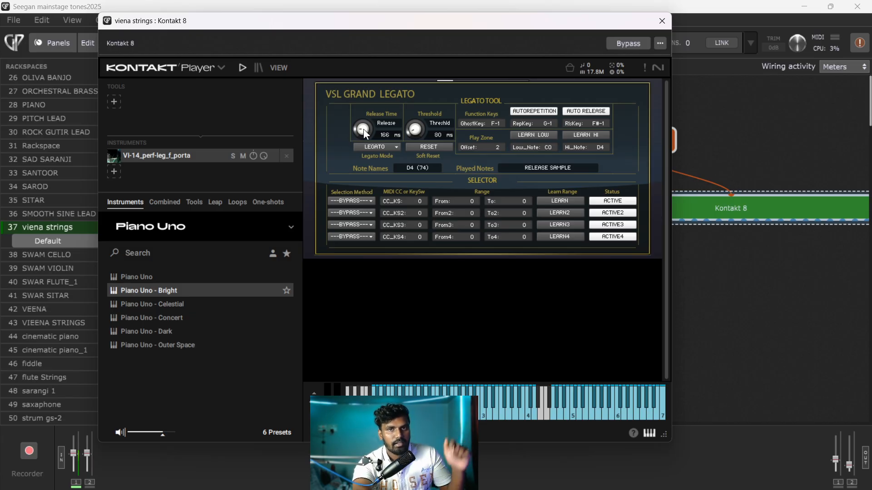
{"action": "left_click_drag", "start_coordinate": [363, 129], "coordinate": [370, 113]}
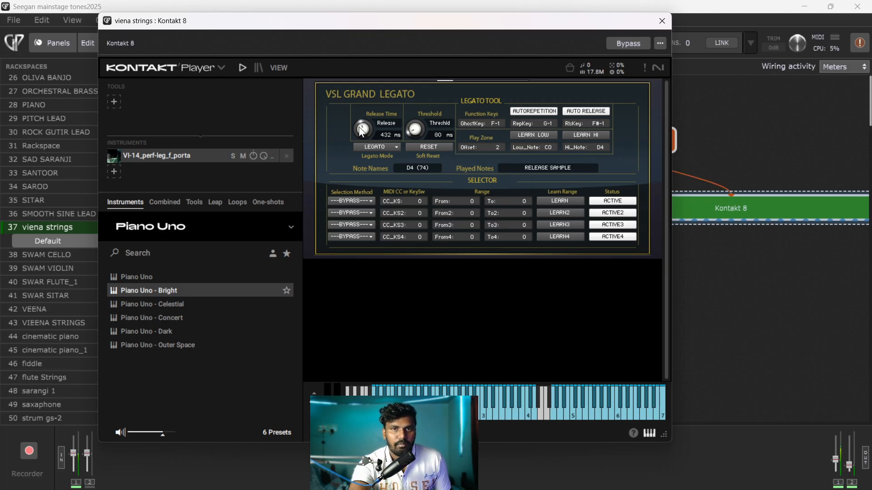
{"action": "left_click_drag", "start_coordinate": [360, 130], "coordinate": [369, 164]}
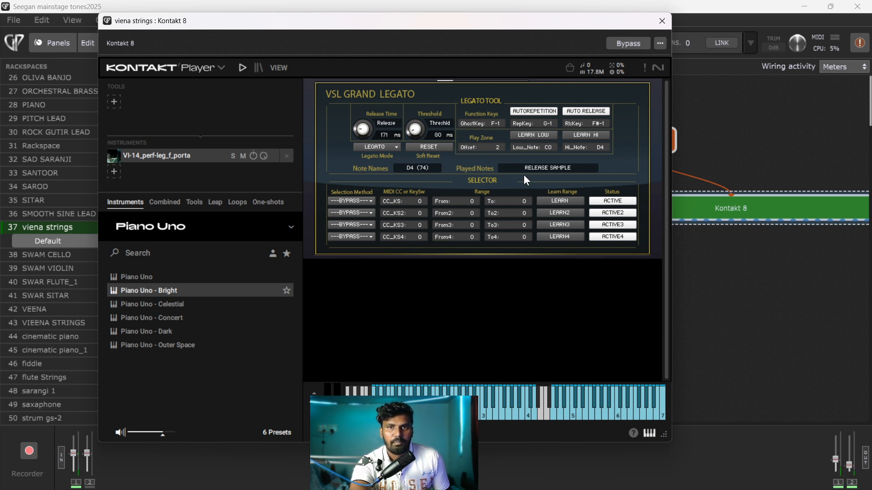
{"action": "left_click", "coordinate": [662, 21]}
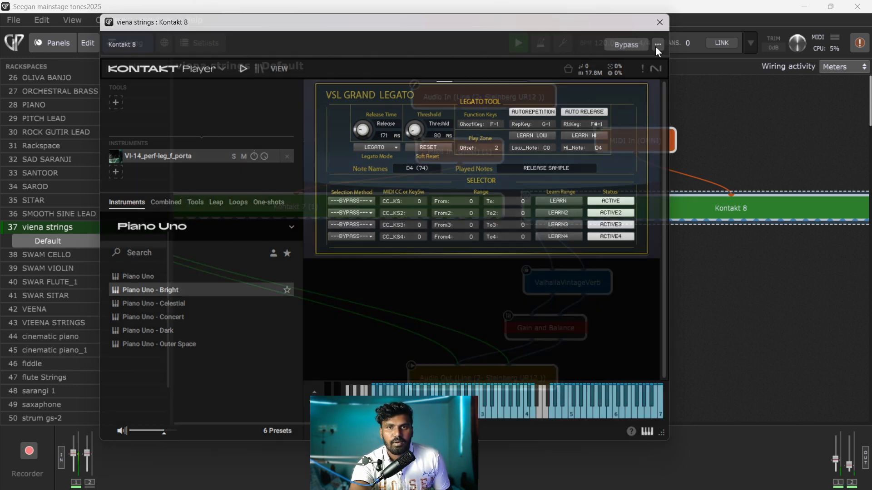
- Rearrange the ValhallaVintageVerb, Gain and Balance, and Audio Out blocks into a neater chain below Kontakt 8
{"action": "left_click", "coordinate": [568, 286]}
{"action": "left_click_drag", "start_coordinate": [566, 284], "coordinate": [550, 276]}
{"action": "left_click_drag", "start_coordinate": [544, 332], "coordinate": [556, 330]}
{"action": "left_click_drag", "start_coordinate": [488, 375], "coordinate": [490, 392]}
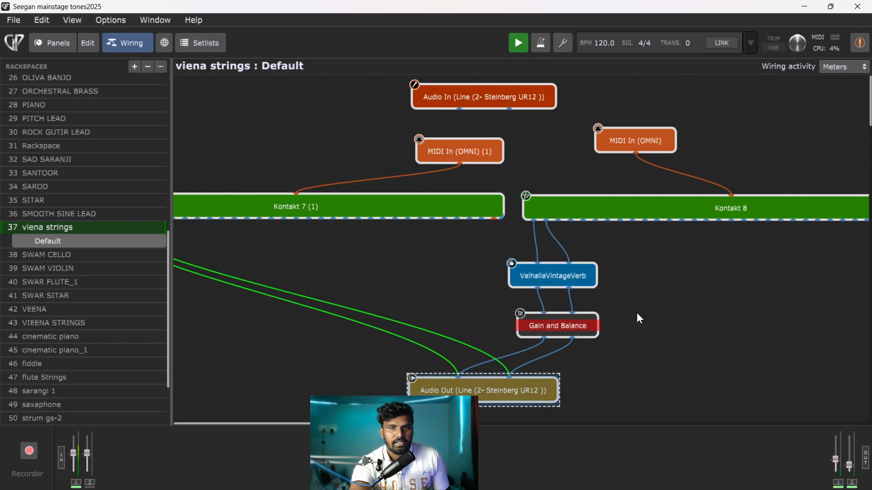
- Review the wiring and the VSL Grand Legato settings in the Kontakt 8 editor, then close the editor
{"action": "scroll", "coordinate": [637, 312], "scroll_direction": "down", "scroll_amount": 2}
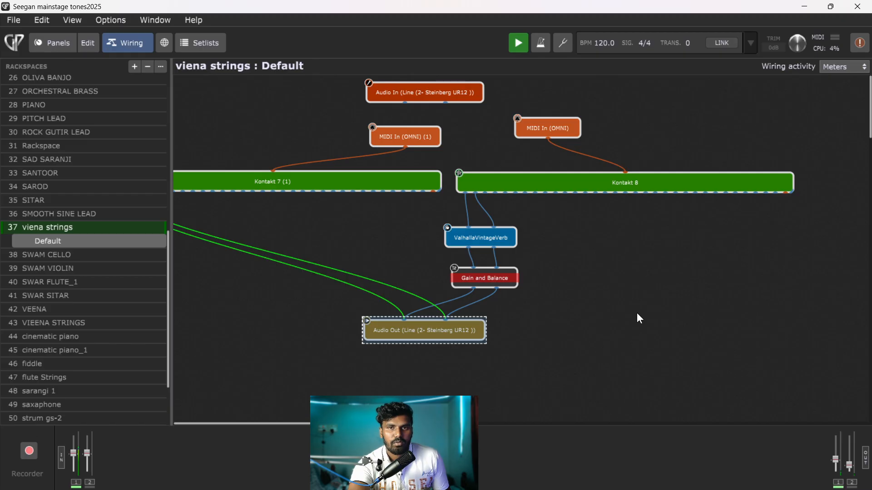
{"action": "scroll", "coordinate": [637, 312], "scroll_direction": "up", "scroll_amount": 2}
{"action": "scroll", "coordinate": [636, 313], "scroll_direction": "left", "scroll_amount": 1}
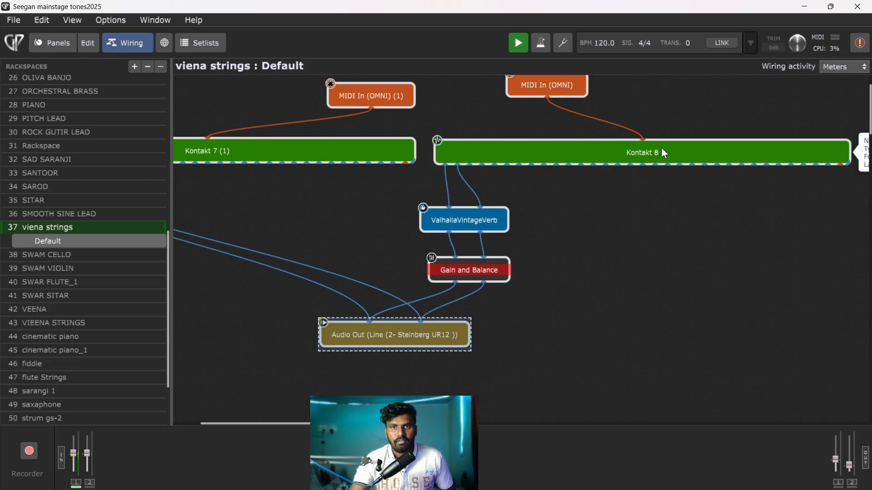
{"action": "double_click", "coordinate": [627, 148]}
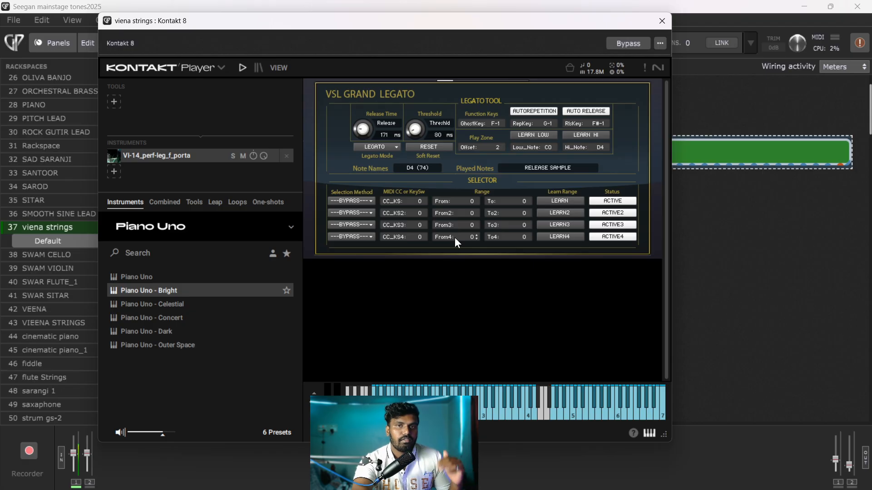
{"action": "left_click", "coordinate": [662, 21]}
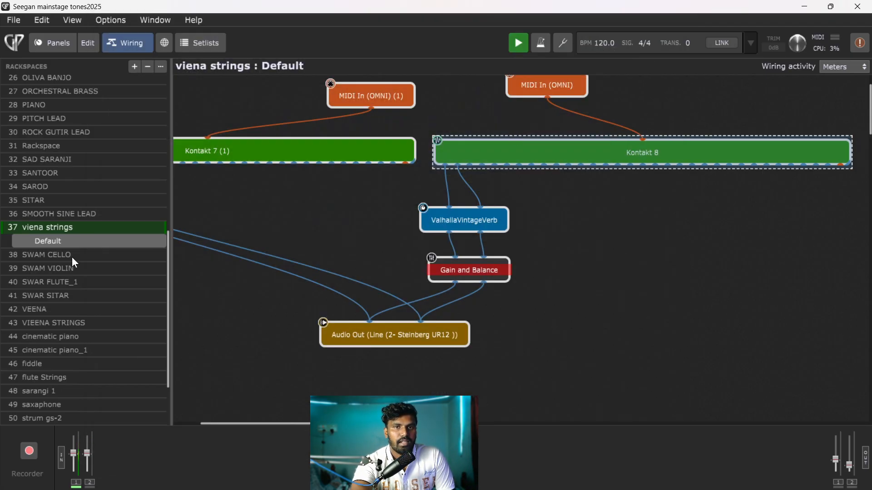
- Look through the rackspace list and examine the wiring of the ROCK GUTIR LEAD and NADASWARAM rackspaces
{"action": "scroll", "coordinate": [61, 149], "scroll_direction": "down", "scroll_amount": 3}
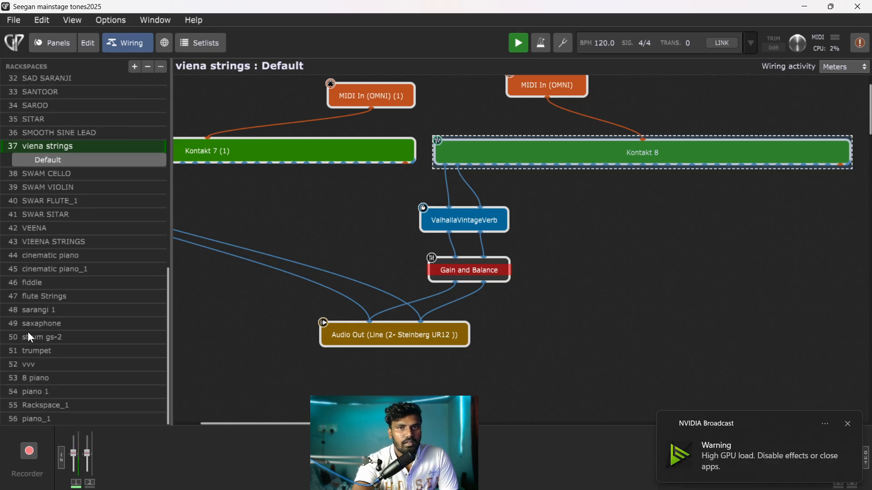
{"action": "scroll", "coordinate": [28, 336], "scroll_direction": "up", "scroll_amount": 10}
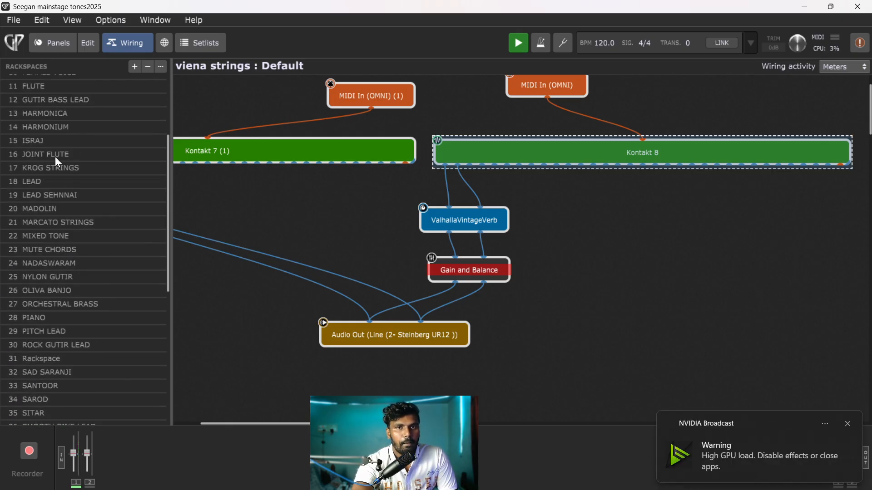
{"action": "scroll", "coordinate": [54, 145], "scroll_direction": "up", "scroll_amount": 5}
{"action": "scroll", "coordinate": [53, 144], "scroll_direction": "down", "scroll_amount": 6}
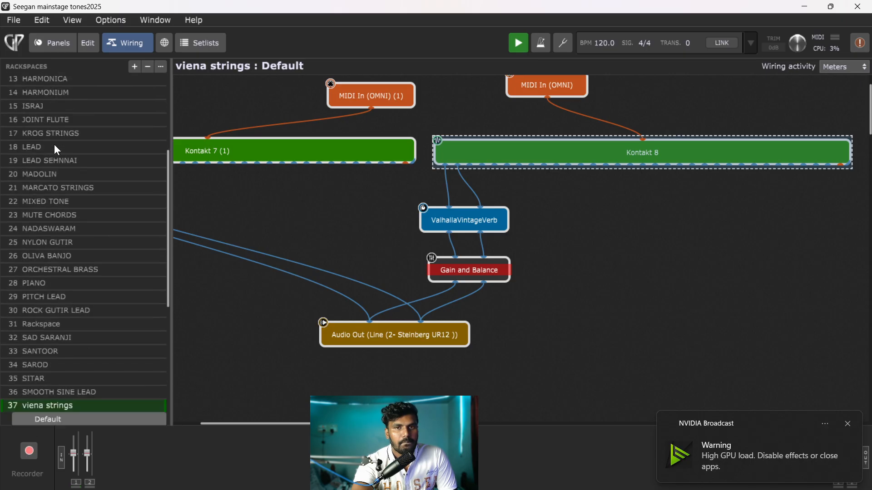
{"action": "scroll", "coordinate": [53, 144], "scroll_direction": "down", "scroll_amount": 3}
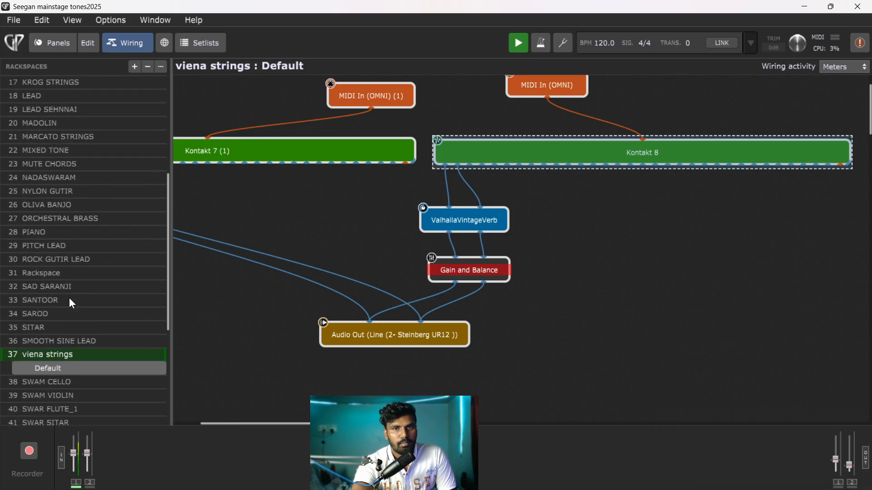
{"action": "left_click", "coordinate": [80, 259]}
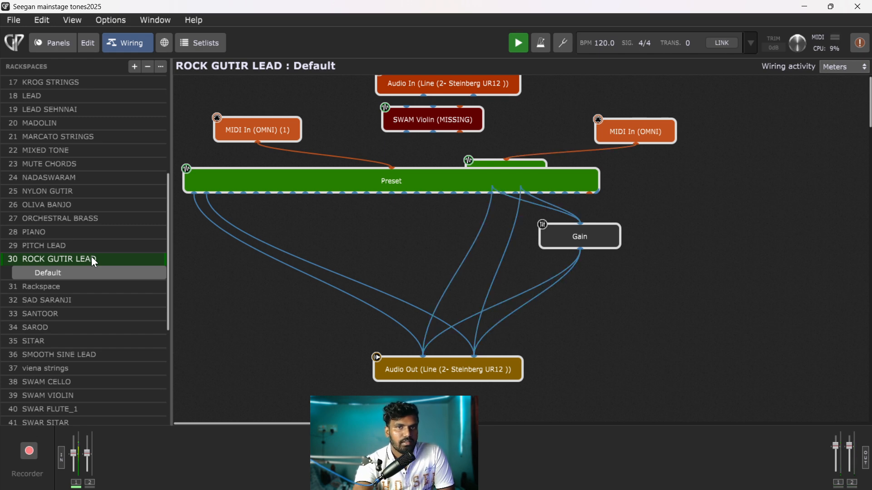
{"action": "left_click", "coordinate": [47, 173]}
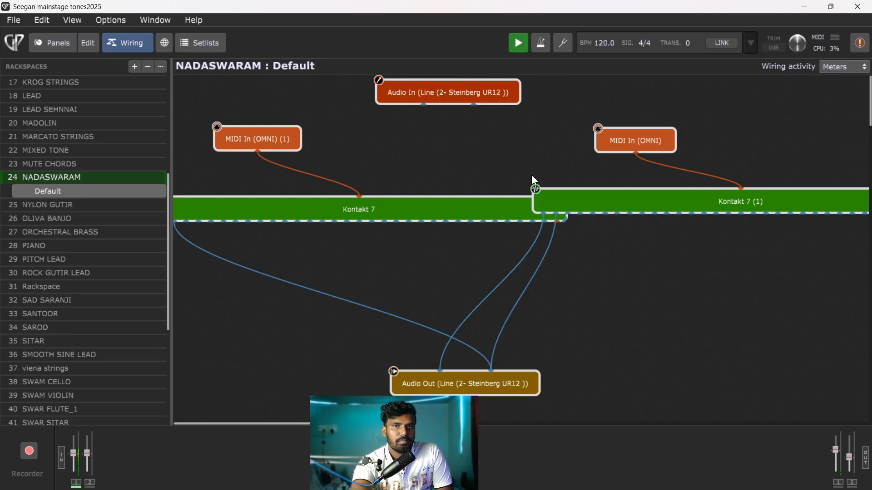
{"action": "left_click_drag", "start_coordinate": [450, 202], "coordinate": [418, 227]}
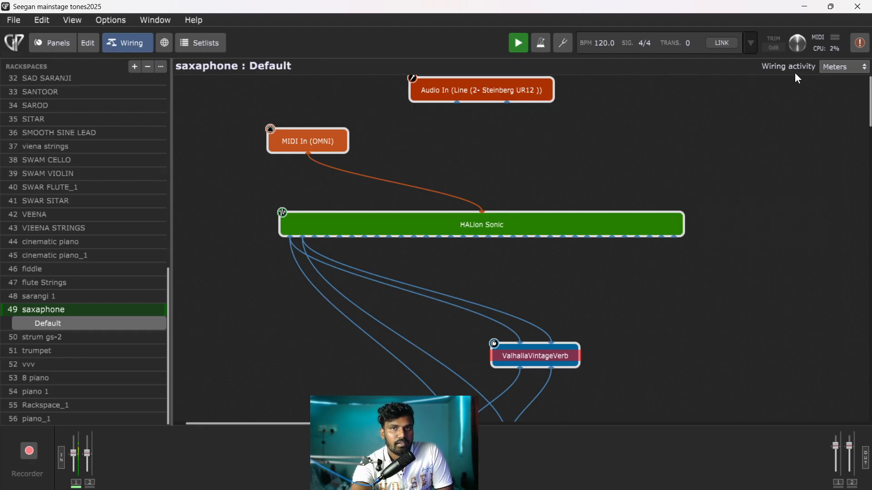
- Try the Simple wiring activity display in the saxaphone rackspace and restore Meters
{"action": "left_click", "coordinate": [847, 69]}
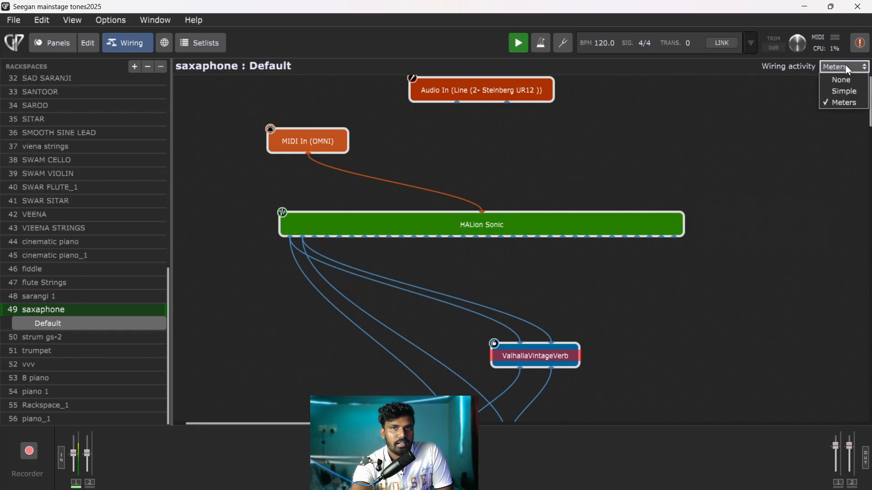
{"action": "left_click", "coordinate": [845, 91]}
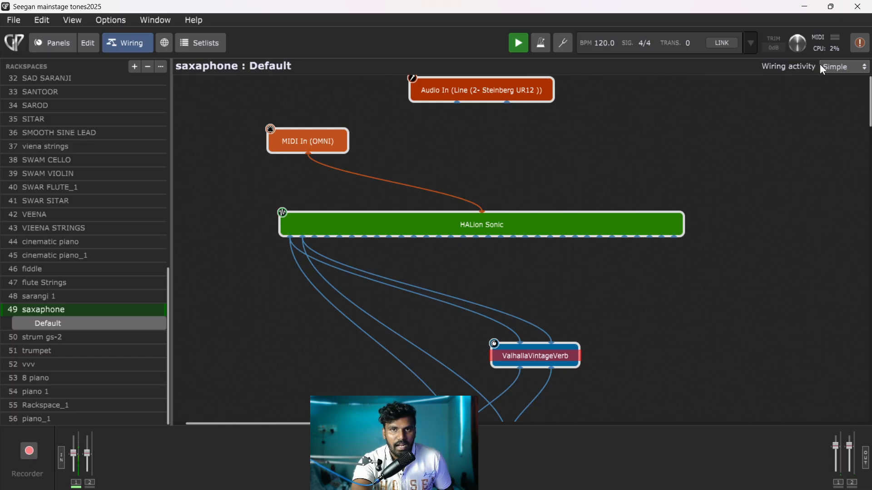
{"action": "left_click", "coordinate": [838, 65]}
{"action": "left_click", "coordinate": [842, 103]}
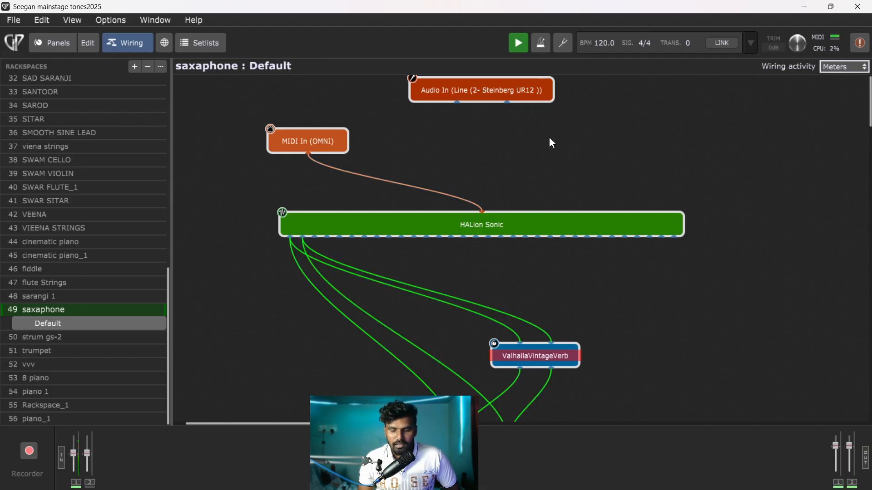
- Open the HALion Sonic editor in the saxaphone rackspace and view the MIDI settings of its loaded program
{"action": "left_click", "coordinate": [512, 230]}
{"action": "double_click", "coordinate": [511, 228]}
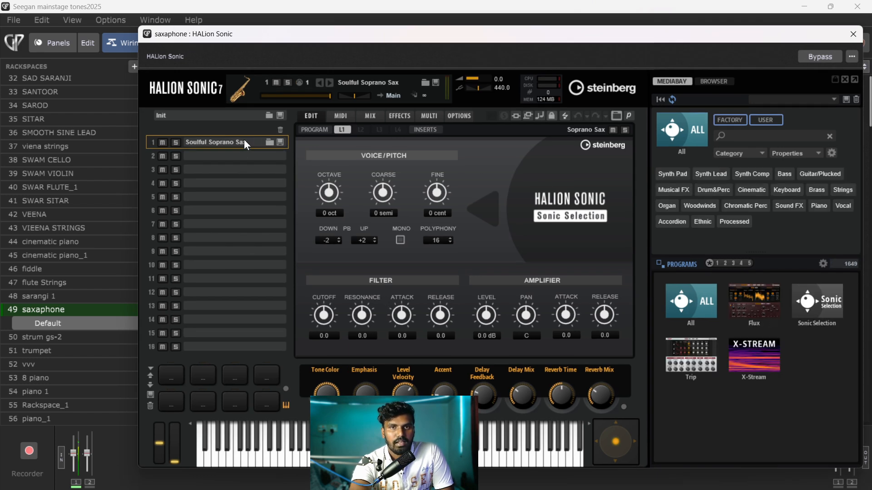
{"action": "left_click", "coordinate": [339, 117]}
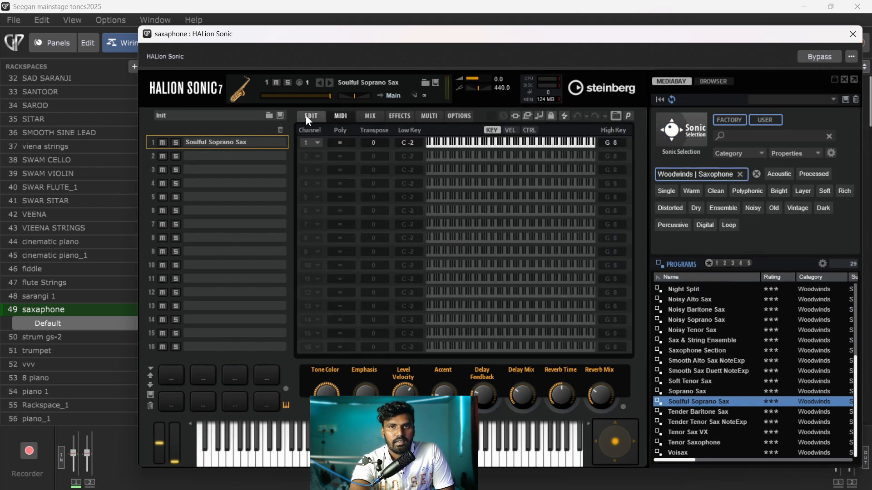
- Show the Soulful Soprano Sax program's edit page, lower its level to -8.9 dB, and close the HALion Sonic editor
{"action": "left_click", "coordinate": [306, 115]}
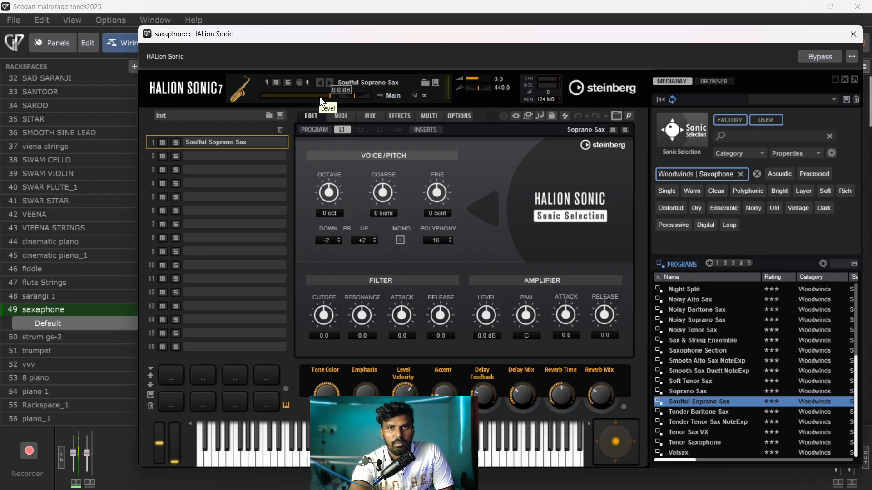
{"action": "left_click_drag", "start_coordinate": [329, 97], "coordinate": [295, 98]}
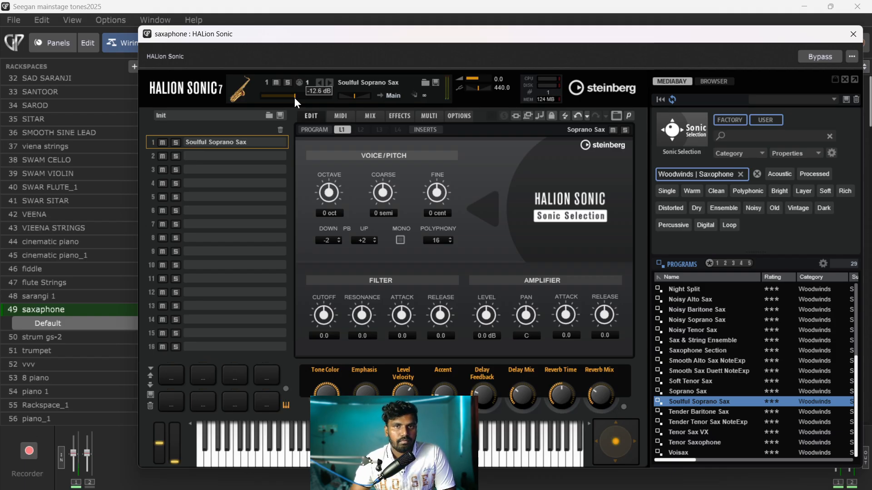
{"action": "left_click_drag", "start_coordinate": [295, 98], "coordinate": [303, 98]}
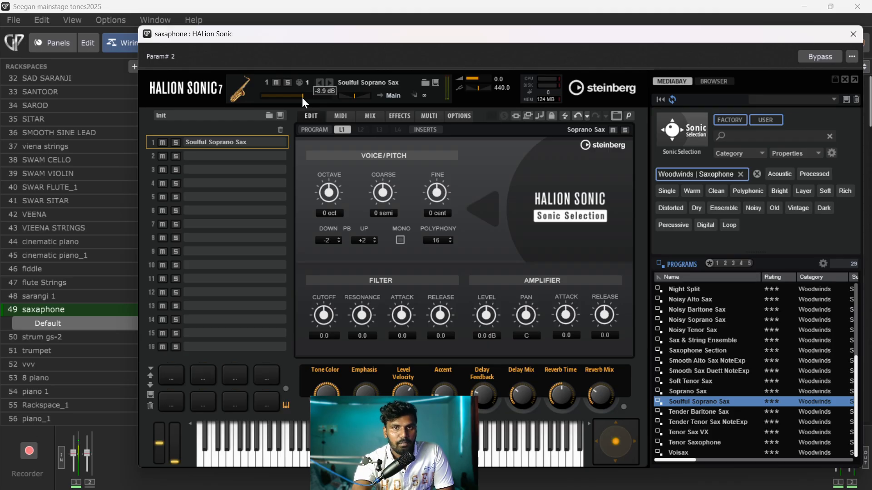
{"action": "left_click", "coordinate": [853, 34]}
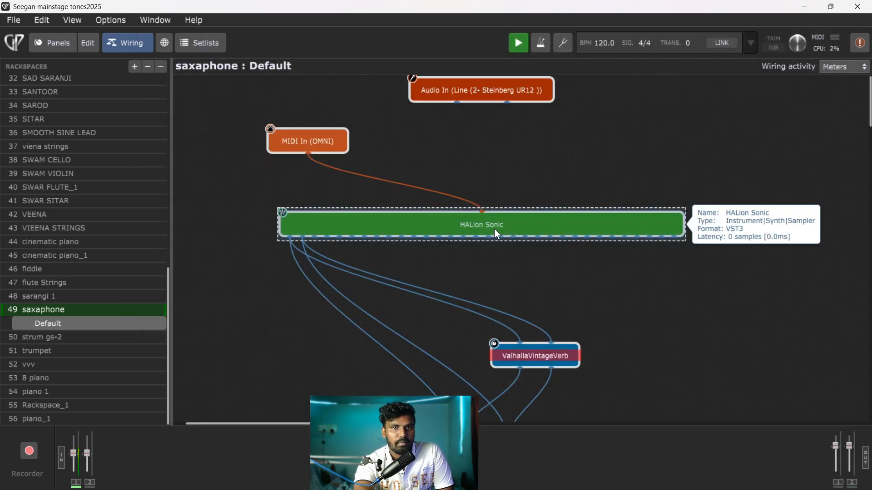
- Reposition the HALion Sonic and ValhallaVintageVerb blocks in the saxaphone wiring to make room around them
{"action": "left_click_drag", "start_coordinate": [494, 228], "coordinate": [532, 205]}
{"action": "left_click", "coordinate": [555, 358]}
{"action": "left_click_drag", "start_coordinate": [553, 354], "coordinate": [514, 322]}
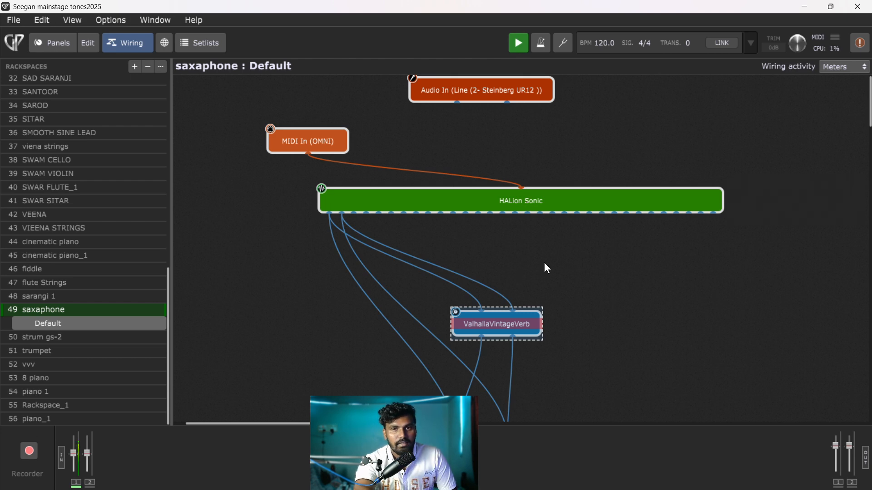
- Replace the Gain block with a Gain and Balance Control and place it beside ValhallaVintageVerb, between HALion Sonic and the audio output
{"action": "scroll", "coordinate": [568, 295], "scroll_direction": "down", "scroll_amount": 3}
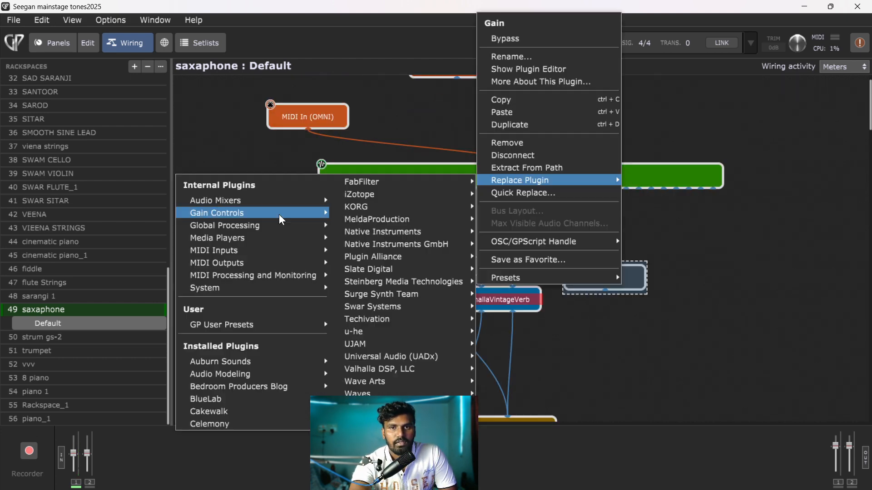
{"action": "mouse_move", "coordinate": [272, 213]}
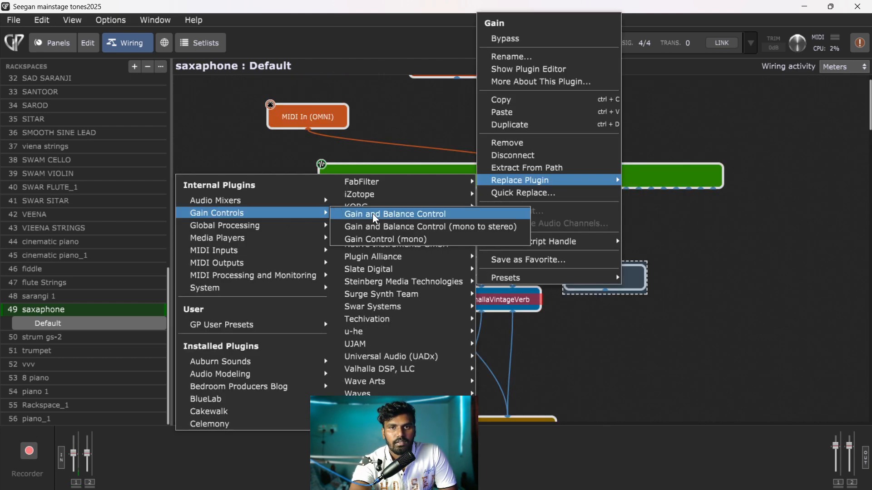
{"action": "left_click", "coordinate": [383, 217]}
{"action": "left_click_drag", "start_coordinate": [604, 278], "coordinate": [393, 291]}
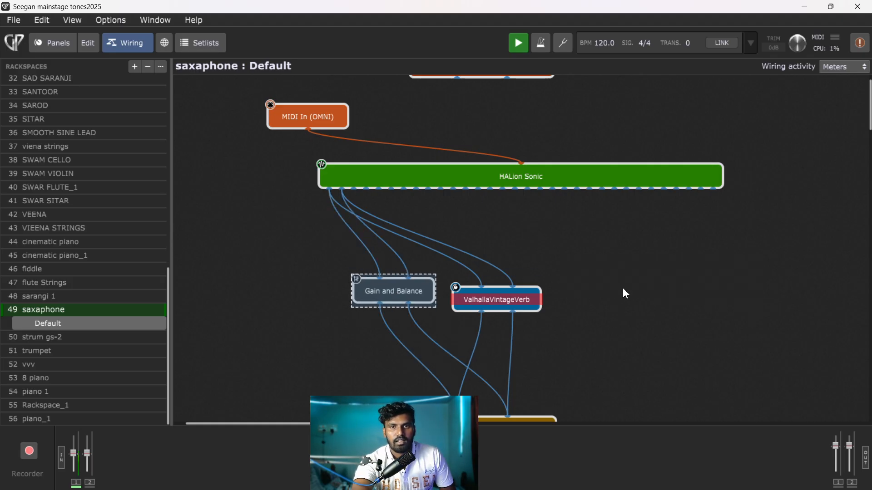
{"action": "left_click", "coordinate": [568, 248]}
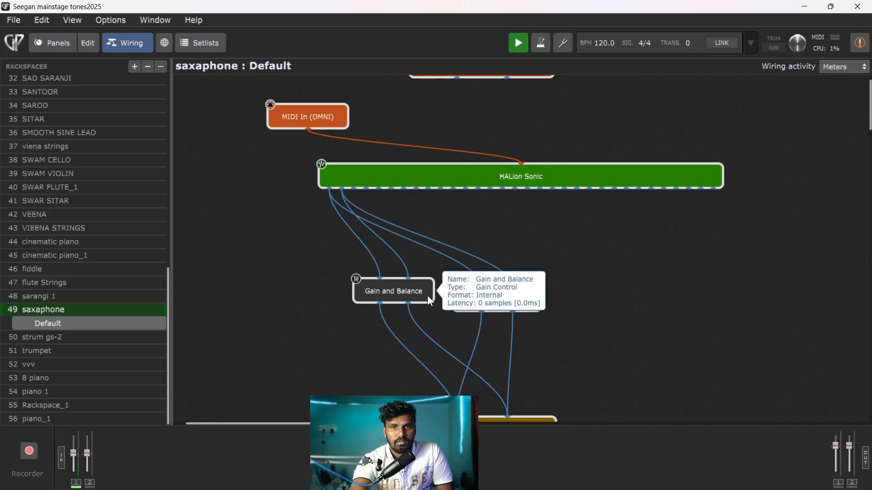
- Raise the Gain and Balance block's gain to 6 dB and close its editor
{"action": "double_click", "coordinate": [383, 290]}
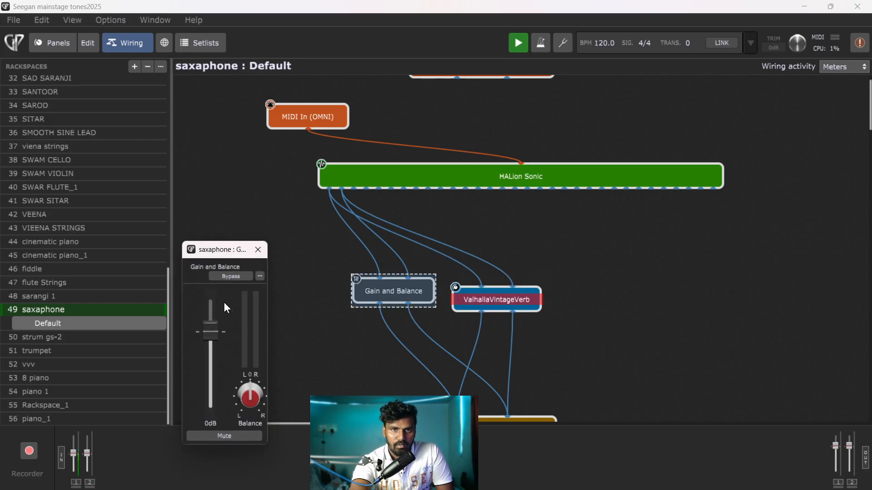
{"action": "left_click_drag", "start_coordinate": [210, 325], "coordinate": [216, 277]}
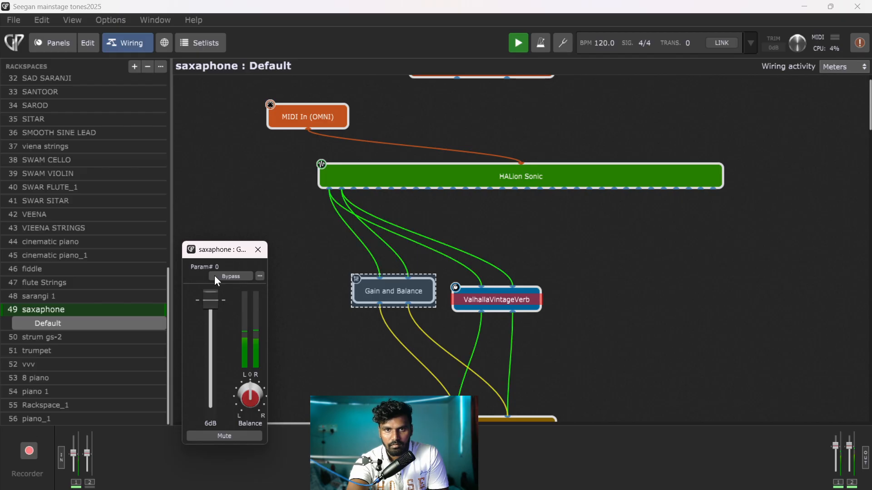
{"action": "mouse_move", "coordinate": [212, 300]}
{"action": "left_mouse_down"}
{"action": "mouse_move", "coordinate": [216, 383]}
{"action": "mouse_move", "coordinate": [218, 296]}
{"action": "left_mouse_up"}
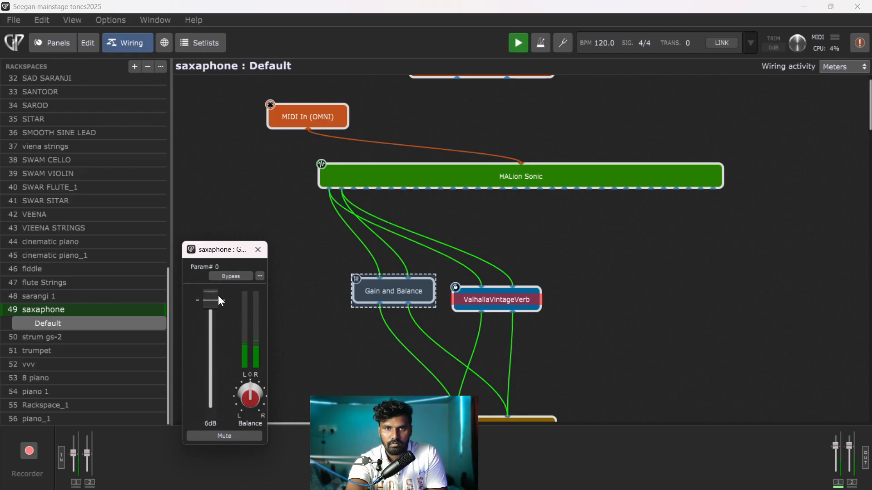
{"action": "left_click", "coordinate": [258, 250]}
- Remove the Gain and Balance block and add a UADx 1176 FET Compressor (VST3) to the saxaphone wiring, closing its editor
{"action": "right_click", "coordinate": [389, 290]}
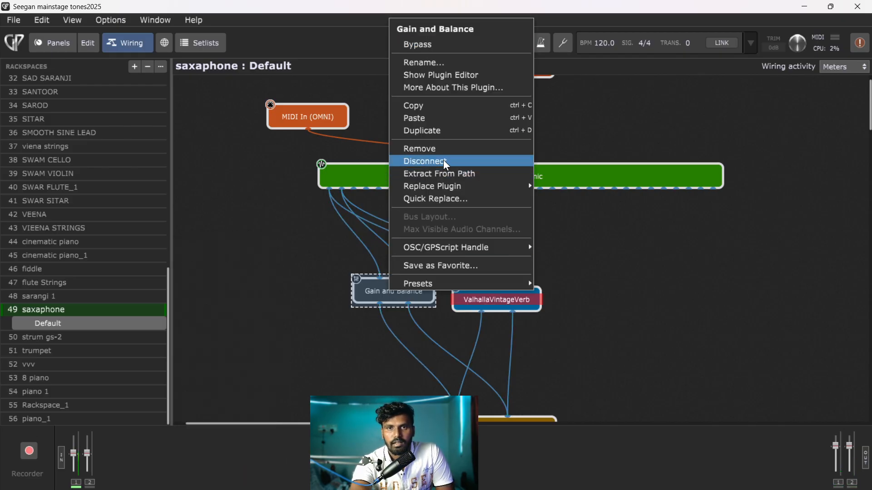
{"action": "left_click", "coordinate": [453, 150]}
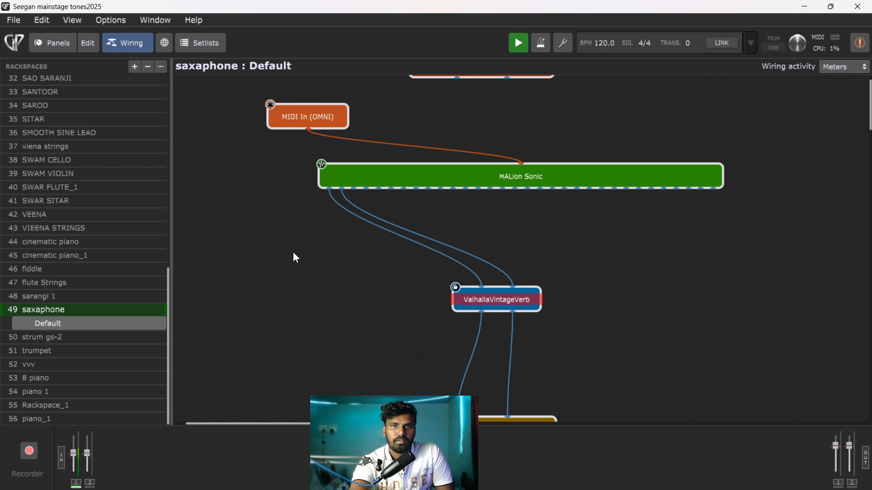
{"action": "right_click", "coordinate": [311, 252]}
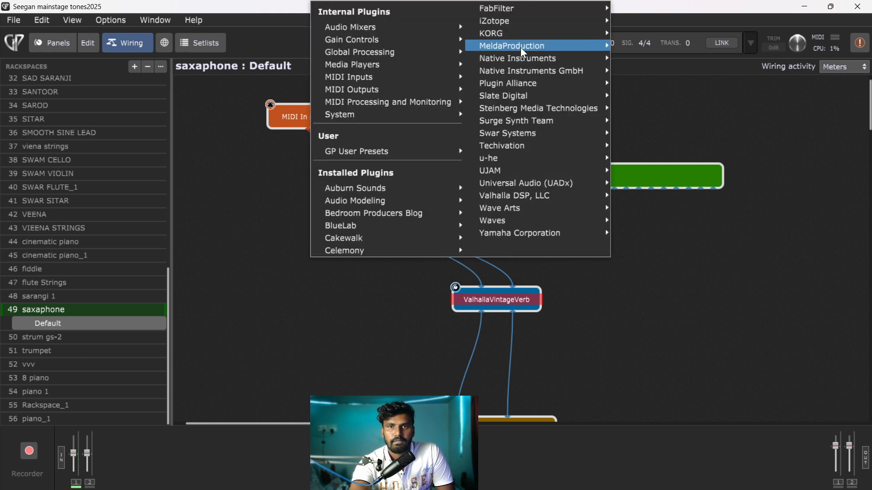
{"action": "mouse_move", "coordinate": [500, 158]}
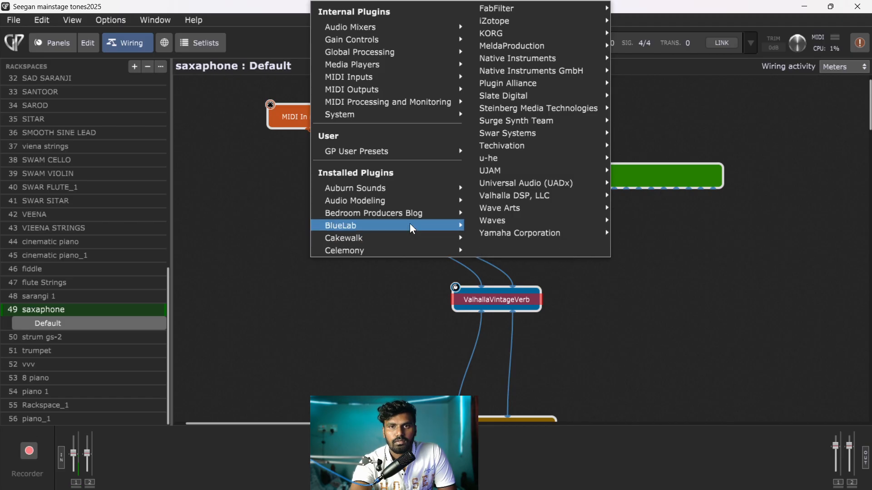
{"action": "mouse_move", "coordinate": [552, 47]}
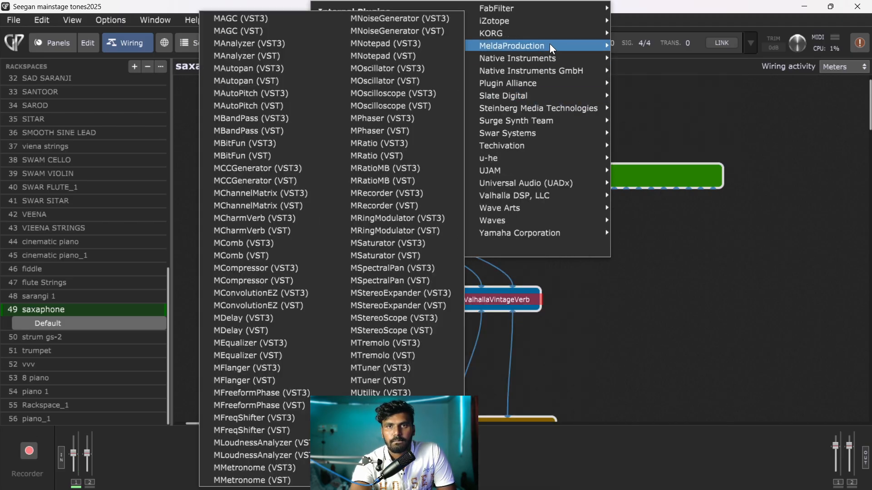
{"action": "mouse_move", "coordinate": [574, 16]}
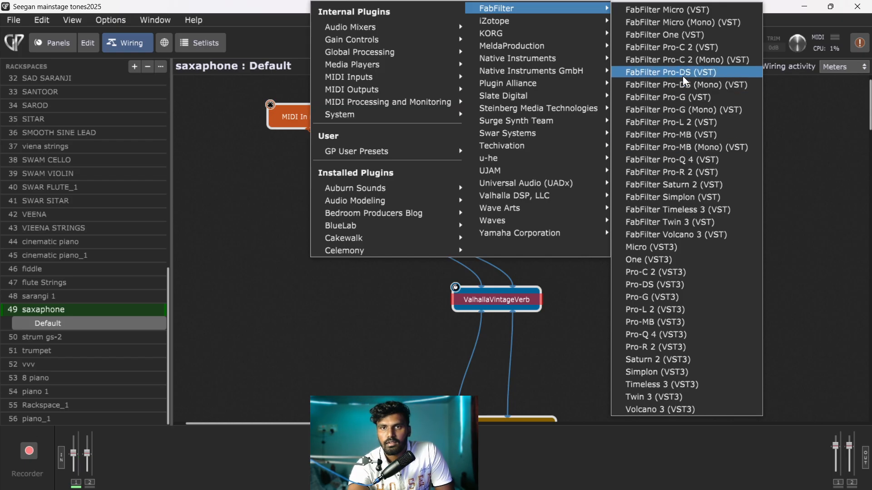
{"action": "mouse_move", "coordinate": [526, 174]}
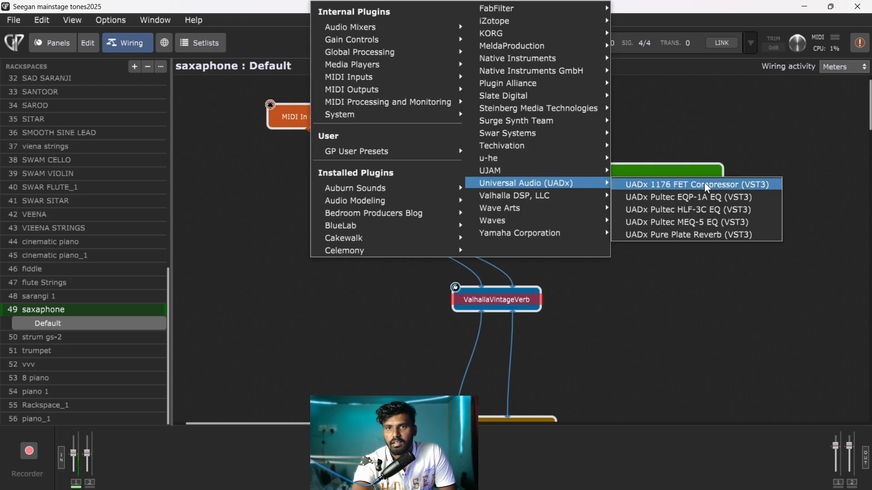
{"action": "left_click", "coordinate": [725, 187]}
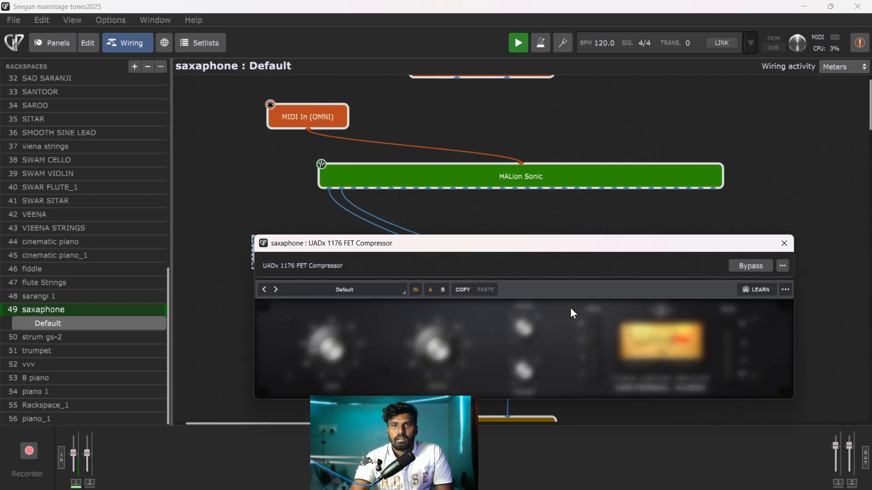
{"action": "left_click_drag", "start_coordinate": [515, 248], "coordinate": [429, 147]}
{"action": "left_click", "coordinate": [696, 148]}
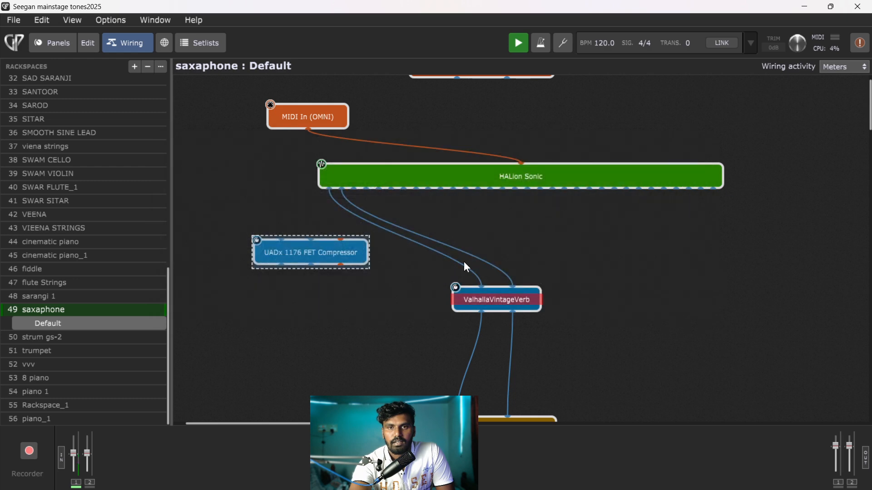
- Connect HALion Sonic's first output to both UADx 1176 audio inputs, and the compressor's two audio outputs to Audio Out
{"action": "left_click_drag", "start_coordinate": [330, 189], "coordinate": [283, 239]}
{"action": "left_click_drag", "start_coordinate": [330, 190], "coordinate": [311, 238]}
{"action": "left_click_drag", "start_coordinate": [281, 265], "coordinate": [454, 417]}
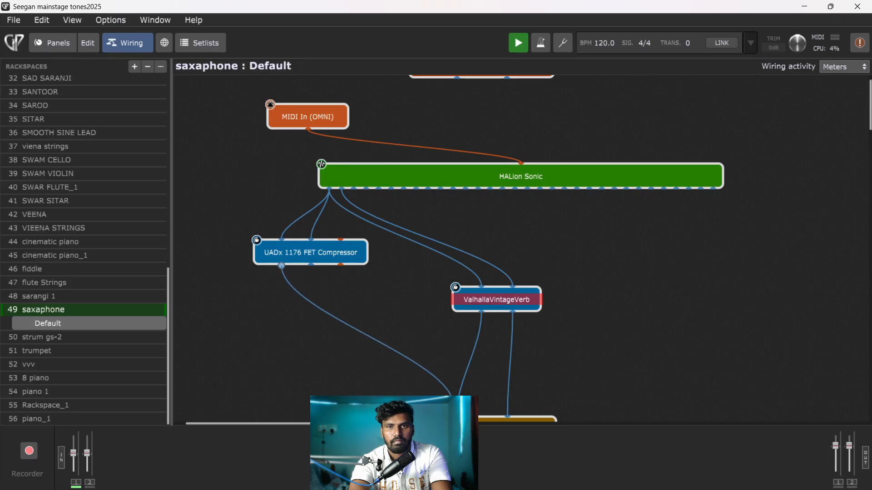
{"action": "left_click_drag", "start_coordinate": [312, 268], "coordinate": [512, 415]}
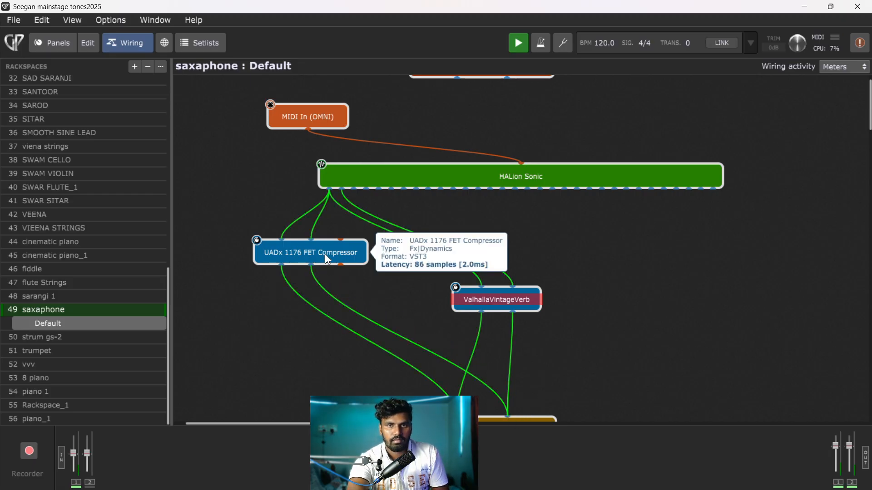
- Shift the UADx 1176 FET Compressor block slightly, set its input between 24 and 18, adjust its output, and close its editor
{"action": "left_click_drag", "start_coordinate": [325, 255], "coordinate": [334, 274]}
{"action": "double_click", "coordinate": [335, 274]}
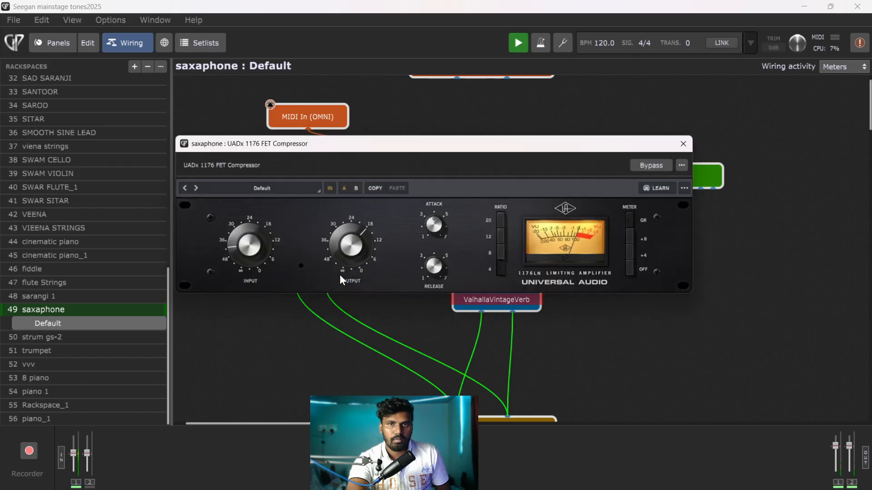
{"action": "left_click_drag", "start_coordinate": [245, 248], "coordinate": [250, 211]}
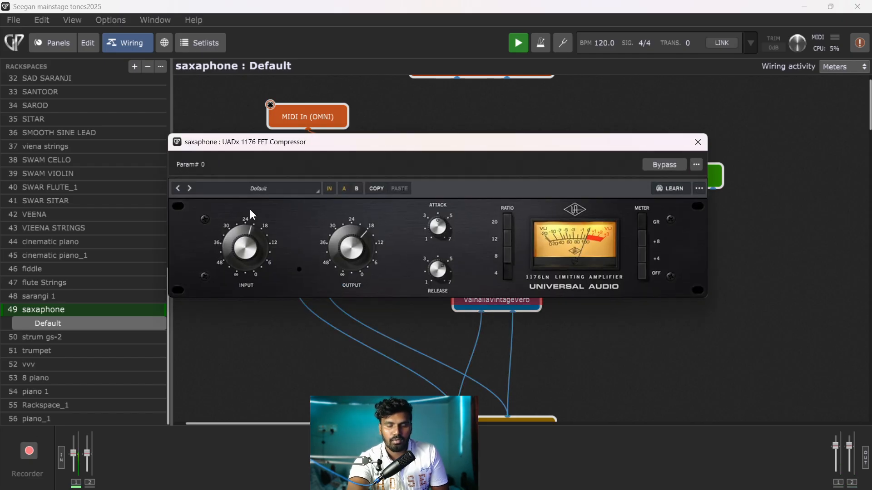
{"action": "mouse_move", "coordinate": [242, 233]}
{"action": "left_mouse_down"}
{"action": "mouse_move", "coordinate": [244, 260]}
{"action": "mouse_move", "coordinate": [241, 237]}
{"action": "left_mouse_up"}
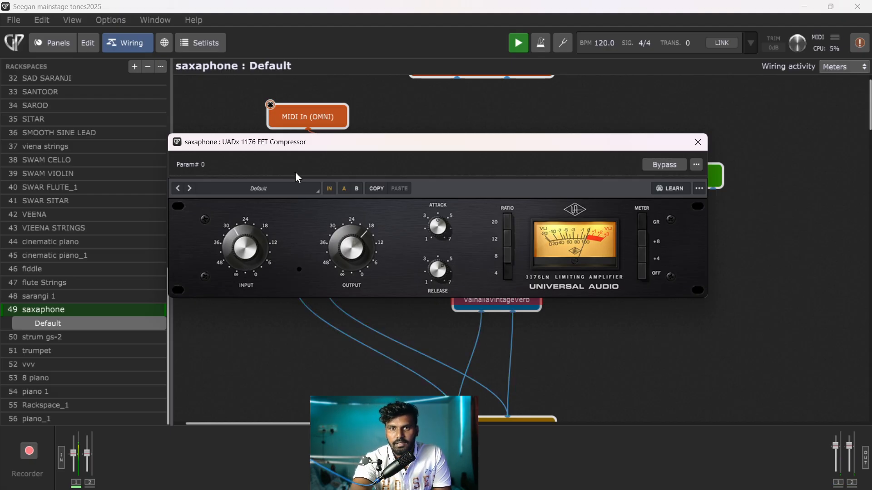
{"action": "left_click_drag", "start_coordinate": [329, 146], "coordinate": [378, 198]}
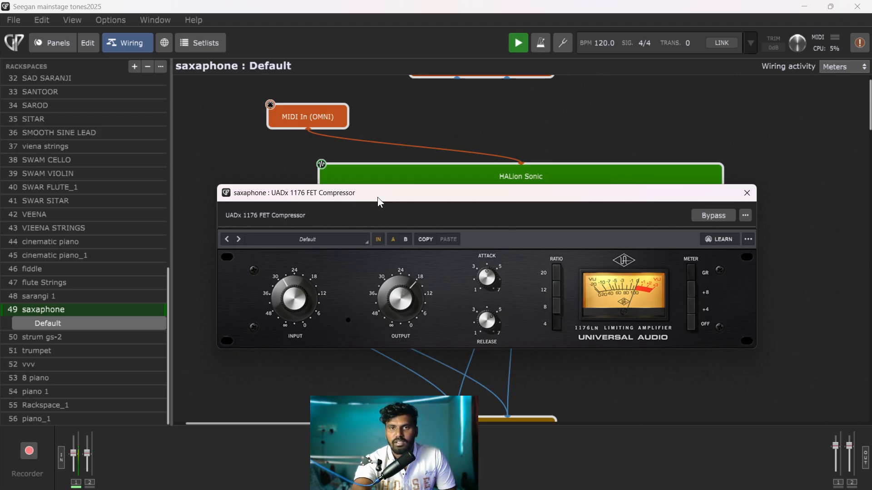
{"action": "left_click_drag", "start_coordinate": [410, 195], "coordinate": [442, 170]}
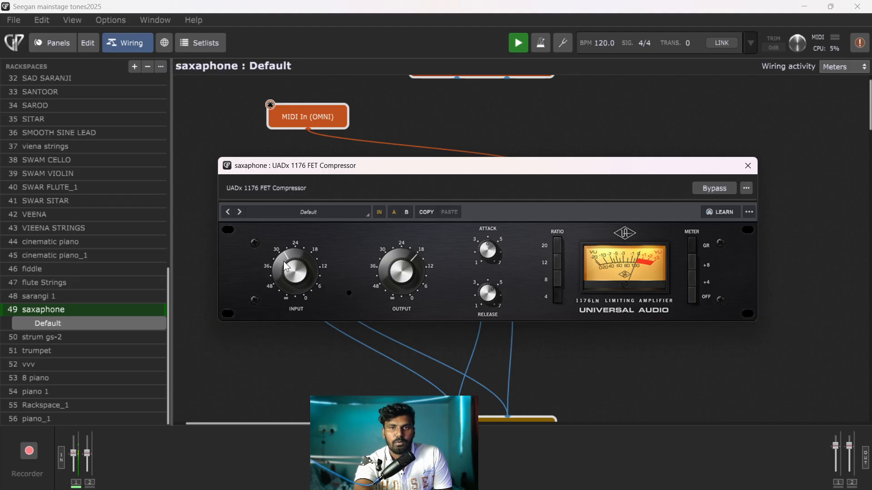
{"action": "left_click_drag", "start_coordinate": [285, 262], "coordinate": [300, 257]}
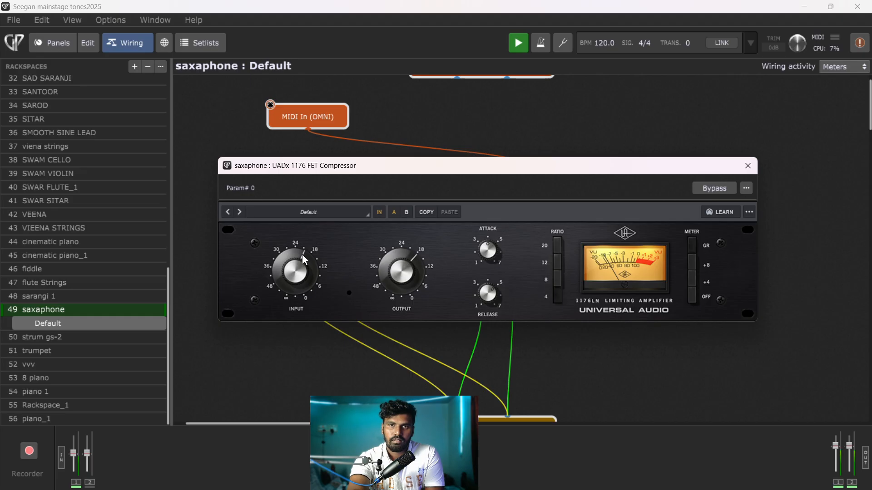
{"action": "mouse_move", "coordinate": [410, 266]}
{"action": "left_mouse_down"}
{"action": "mouse_move", "coordinate": [417, 320]}
{"action": "mouse_move", "coordinate": [425, 252]}
{"action": "mouse_move", "coordinate": [418, 282]}
{"action": "mouse_move", "coordinate": [409, 282]}
{"action": "left_mouse_up"}
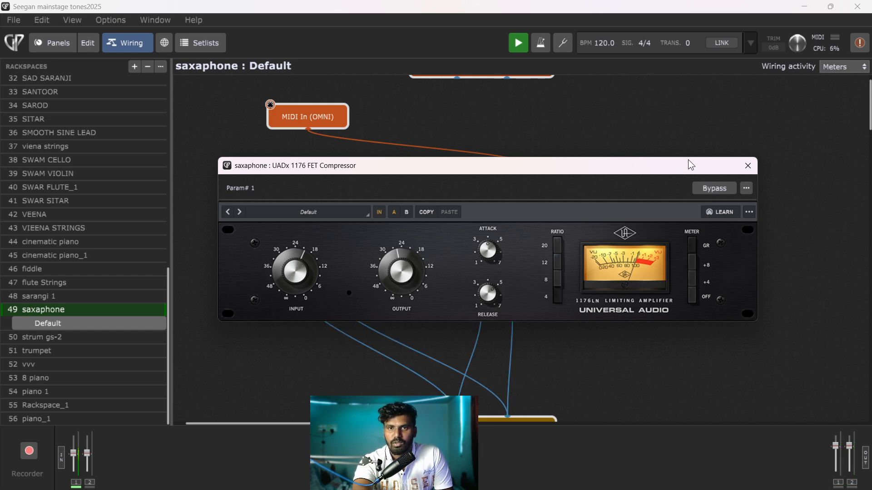
{"action": "left_click_drag", "start_coordinate": [688, 160], "coordinate": [655, 193]}
{"action": "left_click", "coordinate": [704, 194]}
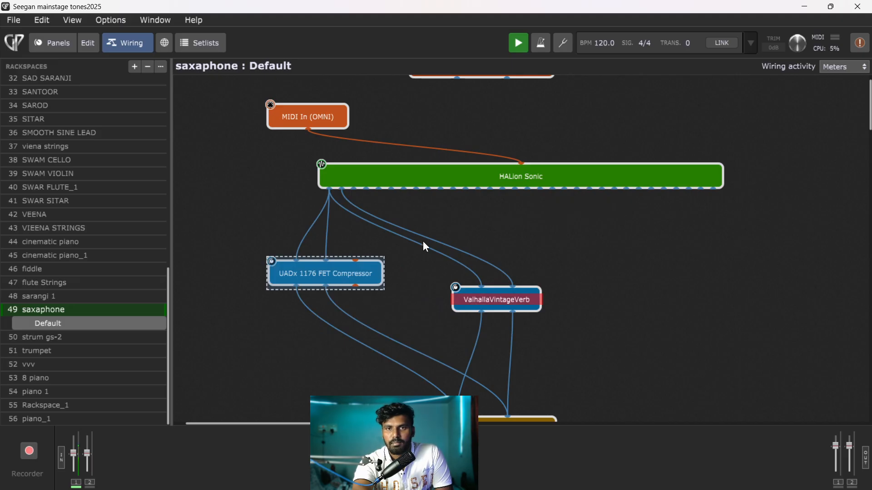
- Tidy the wiring layout by aligning the compressor beside ValhallaVintageVerb and centring HALion Sonic above both effects
{"action": "left_click_drag", "start_coordinate": [339, 273], "coordinate": [352, 295]}
{"action": "left_click_drag", "start_coordinate": [520, 175], "coordinate": [508, 197]}
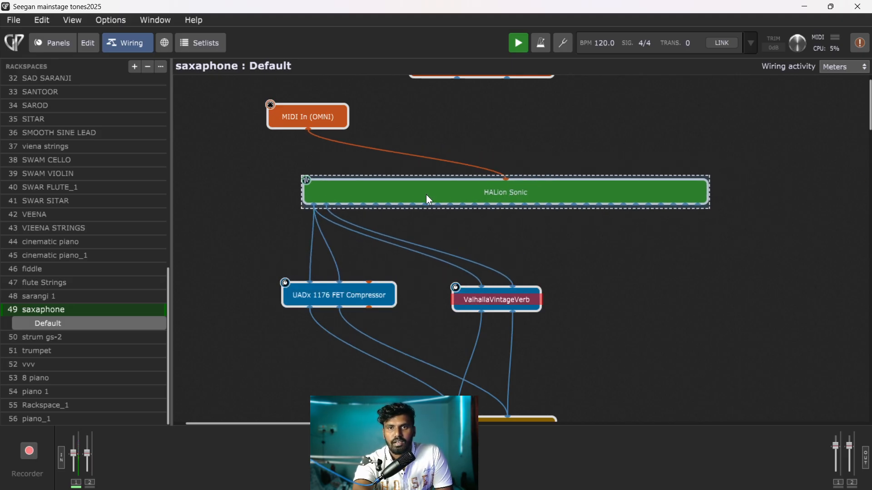
{"action": "left_click_drag", "start_coordinate": [415, 196], "coordinate": [380, 203]}
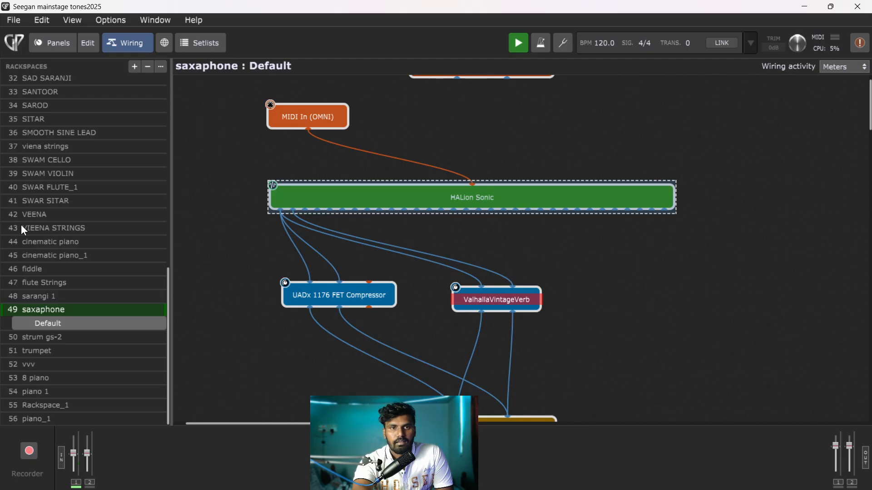
- Open the VIEENA STRINGS rackspace to review its wiring and look through the rackspace list
{"action": "left_click", "coordinate": [63, 227]}
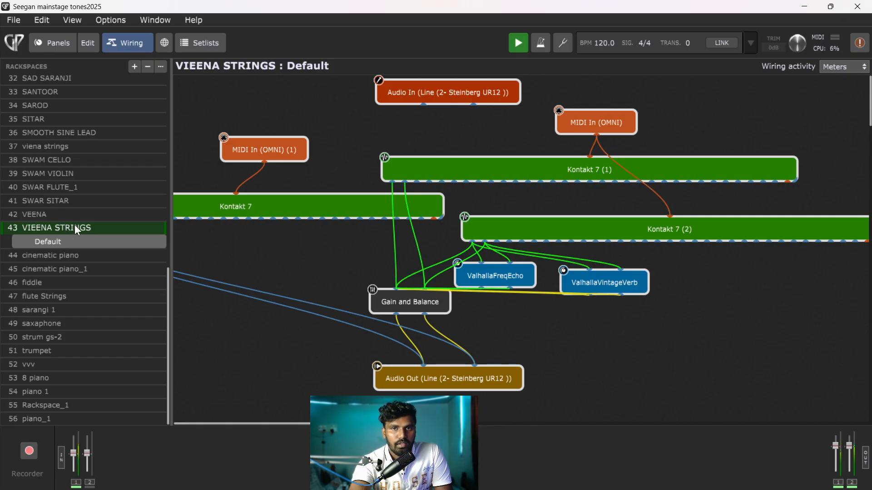
{"action": "scroll", "coordinate": [50, 268], "scroll_direction": "up", "scroll_amount": 4}
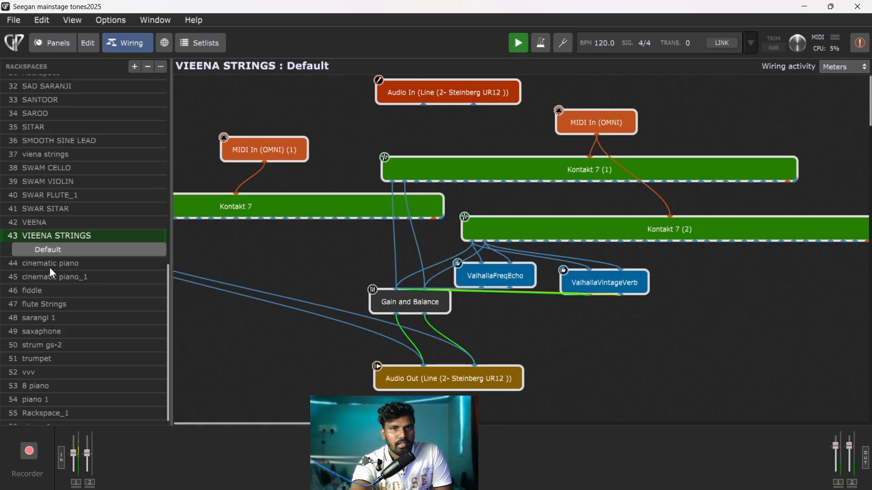
{"action": "scroll", "coordinate": [50, 268], "scroll_direction": "up", "scroll_amount": 9}
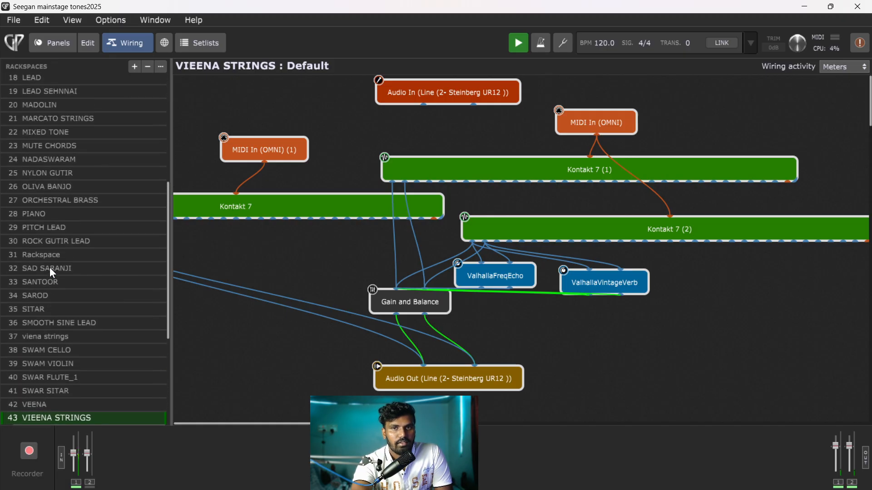
{"action": "scroll", "coordinate": [50, 268], "scroll_direction": "down", "scroll_amount": 6}
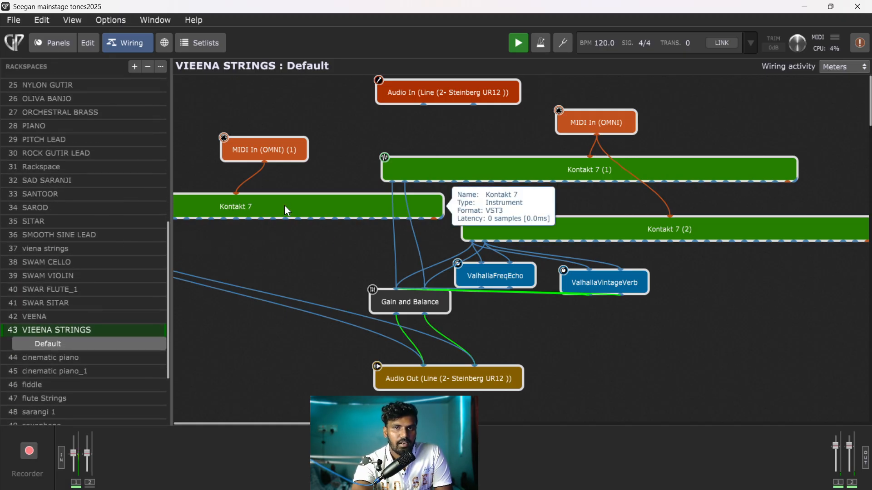
- Tidy the VIEENA STRINGS wiring by lowering Gain and Balance, raising Kontakt 7 (2), and lining up ValhallaFreqEcho with ValhallaVintageVerb
{"action": "left_click_drag", "start_coordinate": [415, 304], "coordinate": [404, 320]}
{"action": "left_click_drag", "start_coordinate": [611, 225], "coordinate": [617, 211]}
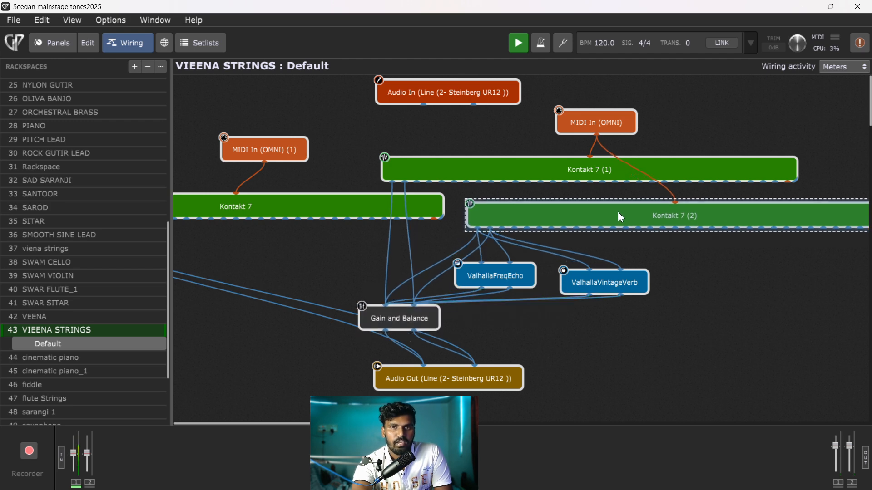
{"action": "left_click_drag", "start_coordinate": [510, 272], "coordinate": [494, 275]}
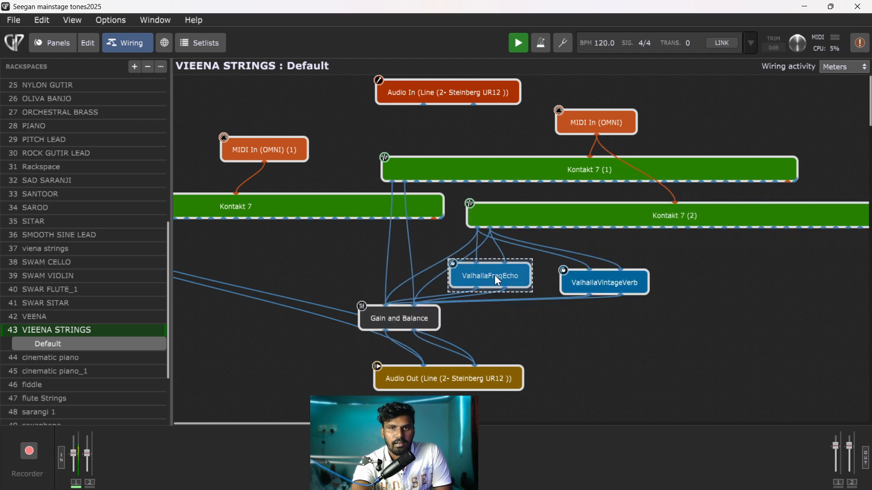
{"action": "left_click", "coordinate": [598, 282]}
{"action": "left_click_drag", "start_coordinate": [604, 287], "coordinate": [607, 279]}
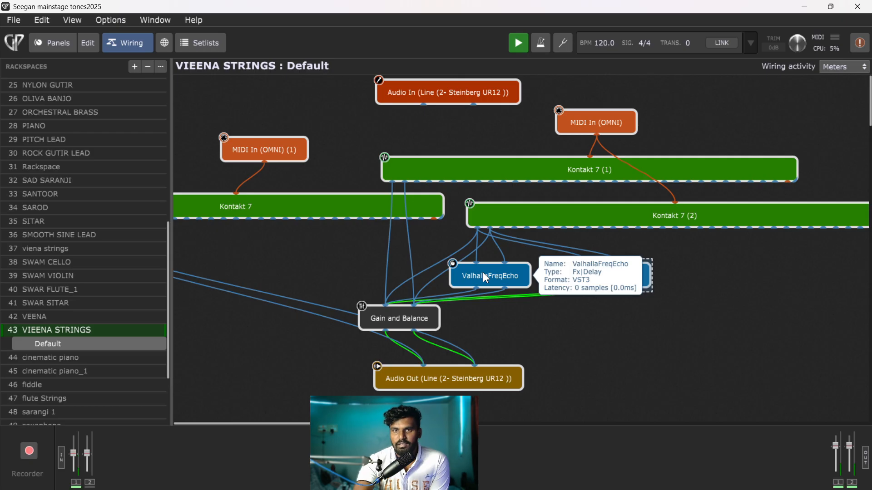
- View the VIEENA STRINGS panel with its Gain knob and return to the wiring view
{"action": "mouse_move", "coordinate": [613, 485]}
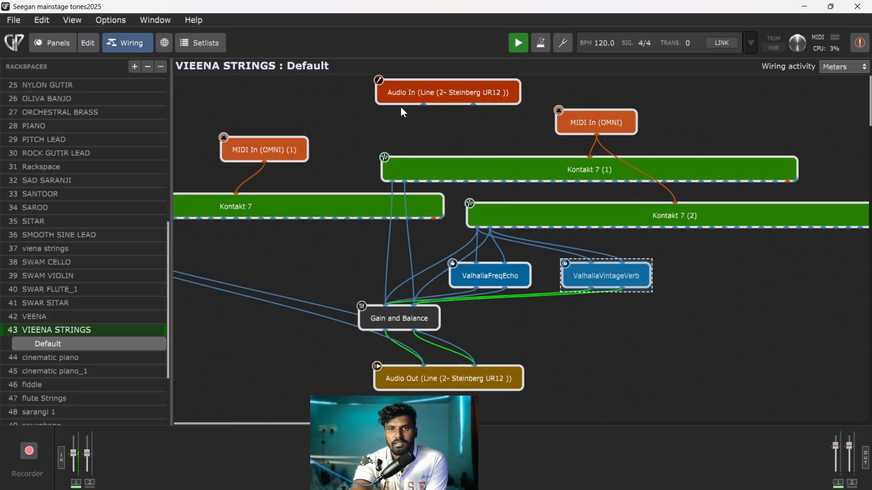
{"action": "left_click", "coordinate": [54, 41]}
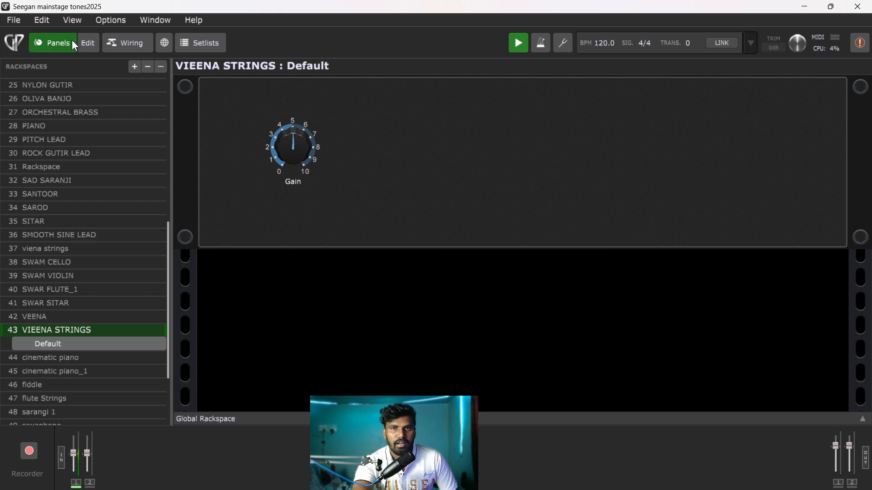
{"action": "left_click", "coordinate": [123, 43]}
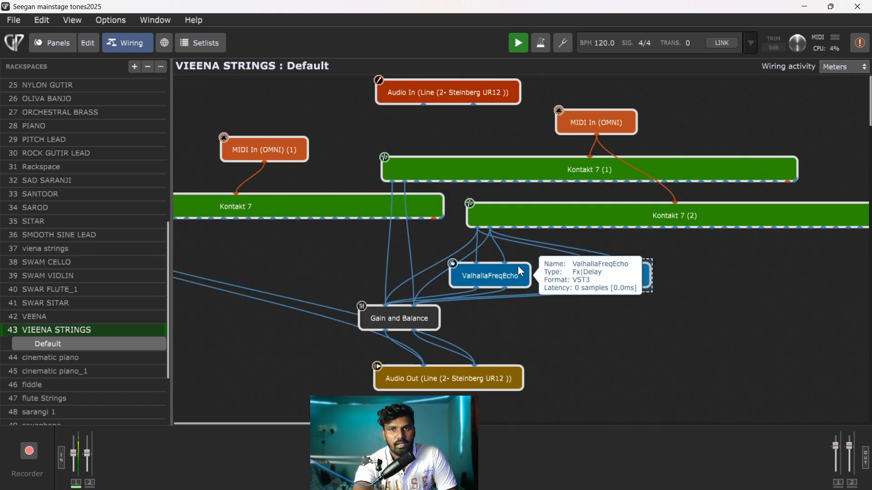
- Open the VEENA rackspace, move its Kontakt 7 block beneath MIDI In (OMNI), and nudge that MIDI block slightly
{"action": "scroll", "coordinate": [87, 268], "scroll_direction": "down", "scroll_amount": 3}
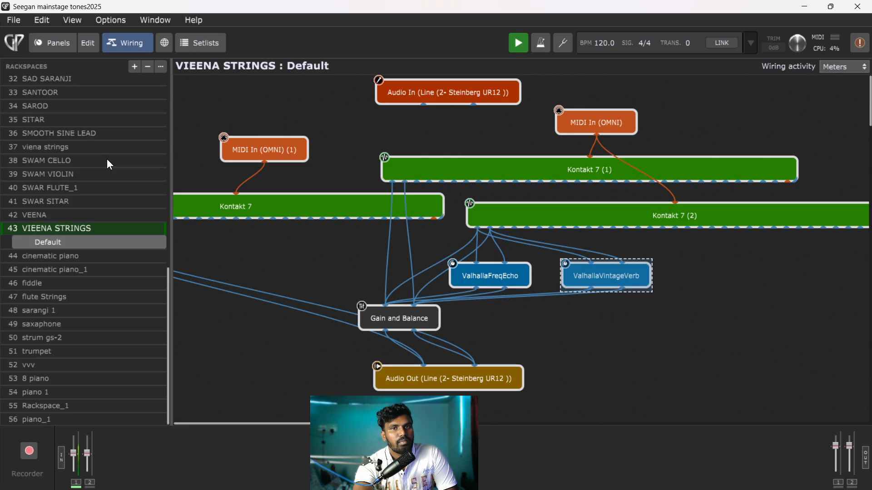
{"action": "scroll", "coordinate": [109, 164], "scroll_direction": "up", "scroll_amount": 1}
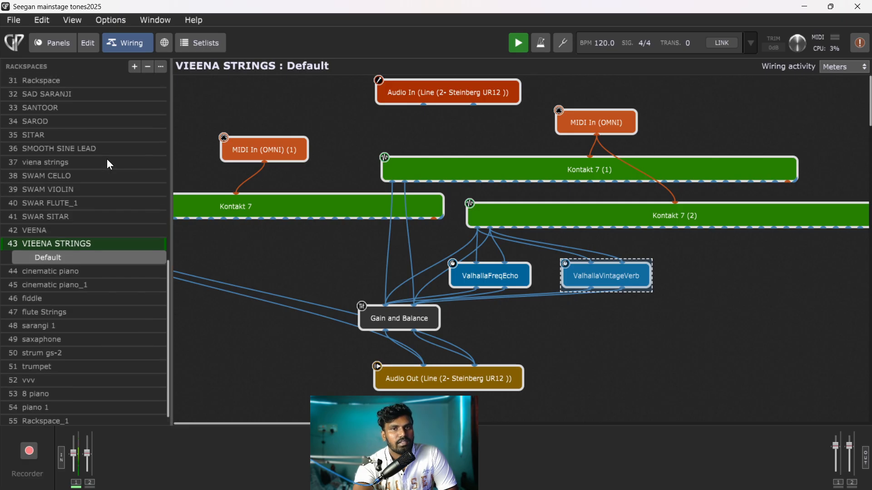
{"action": "left_click", "coordinate": [50, 229]}
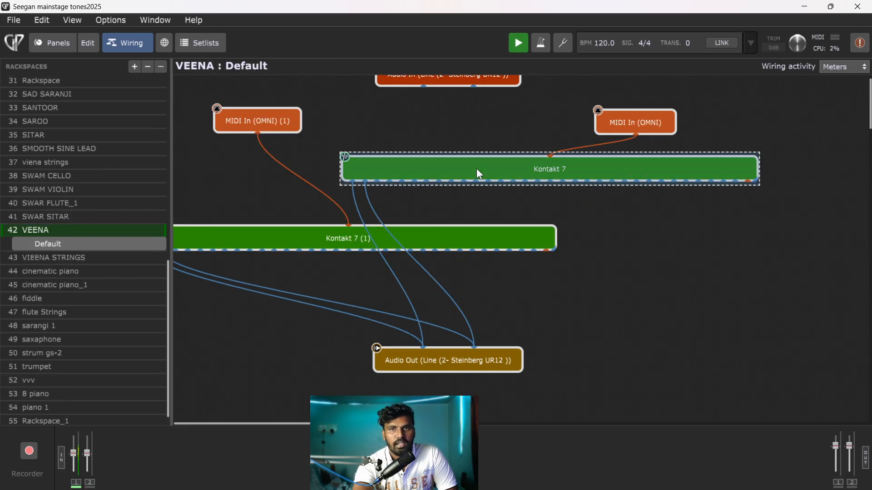
{"action": "left_click_drag", "start_coordinate": [476, 168], "coordinate": [580, 192]}
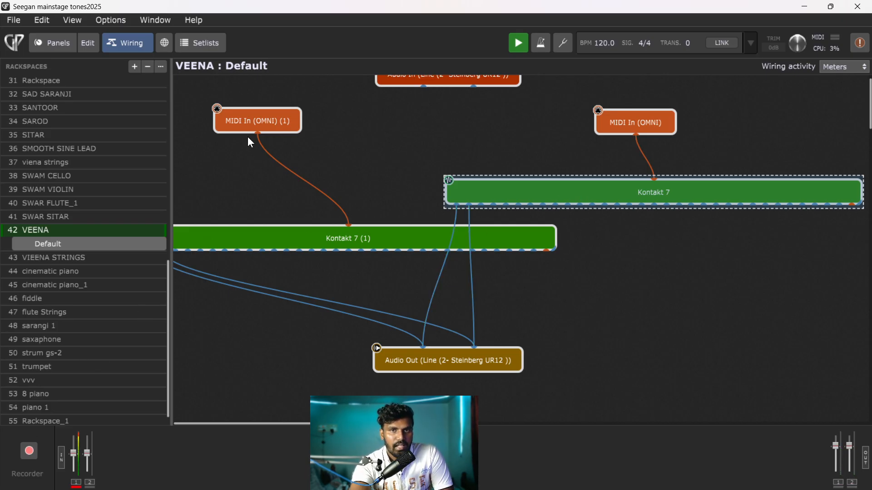
{"action": "left_click_drag", "start_coordinate": [646, 118], "coordinate": [647, 126]}
- Examine the keyboard split settings of VEENA's MIDI In (OMNI) (1) block, close them, and show the VEENA panel
{"action": "double_click", "coordinate": [278, 119]}
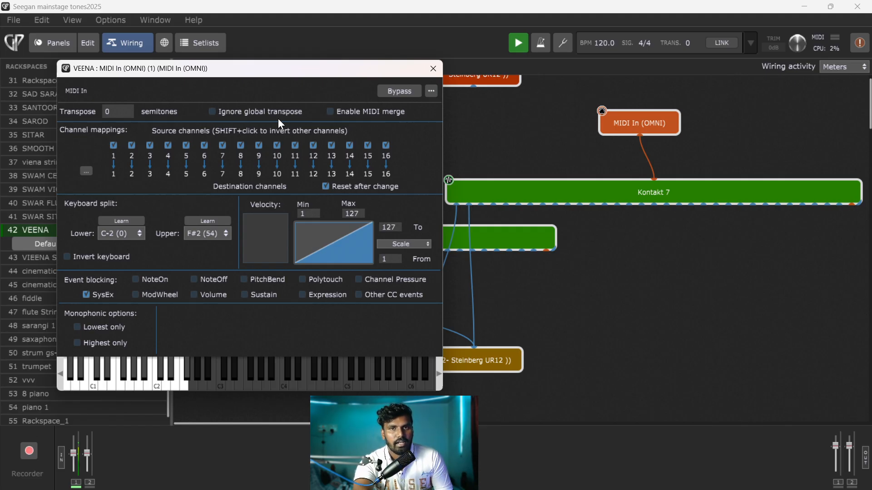
{"action": "left_click", "coordinate": [433, 69]}
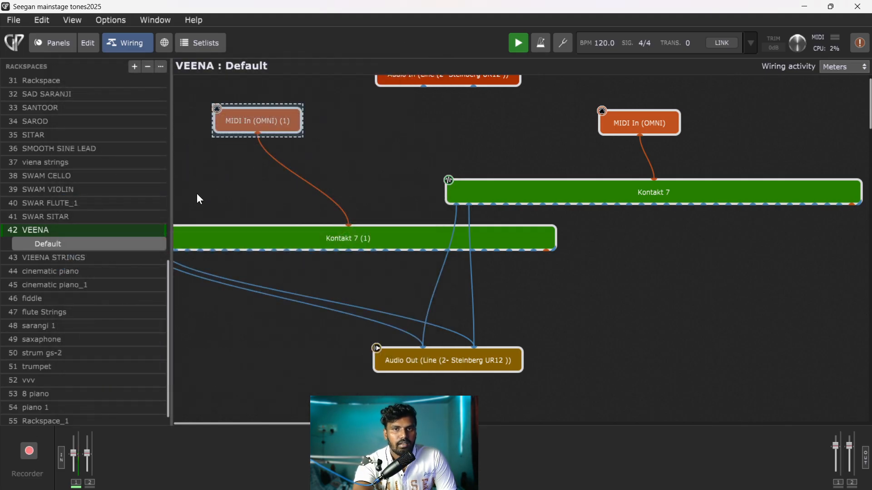
{"action": "scroll", "coordinate": [47, 229], "scroll_direction": "up", "scroll_amount": 10}
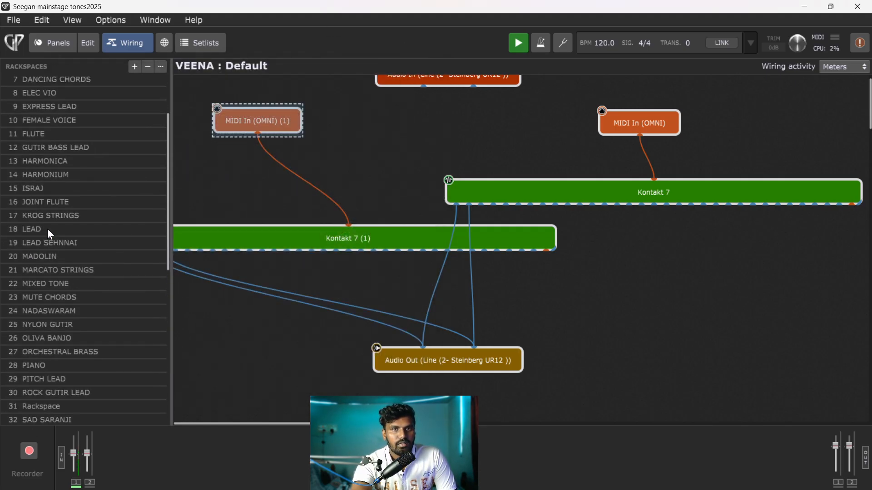
{"action": "left_click", "coordinate": [57, 43]}
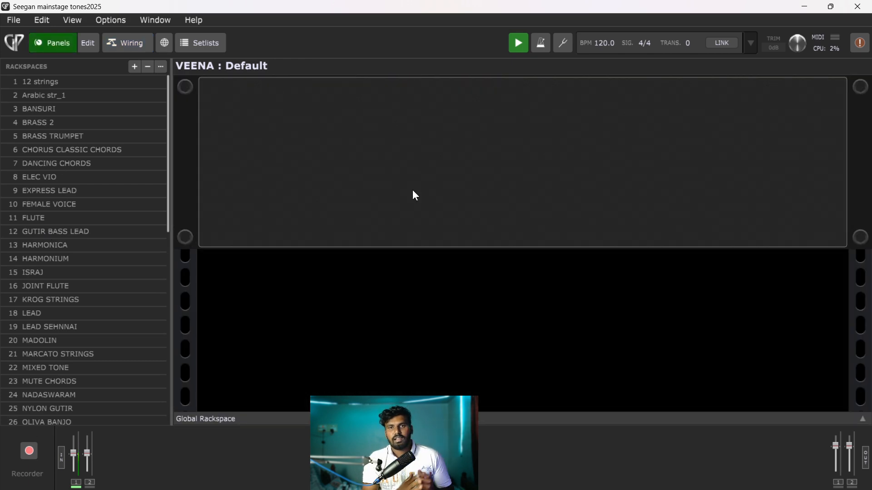